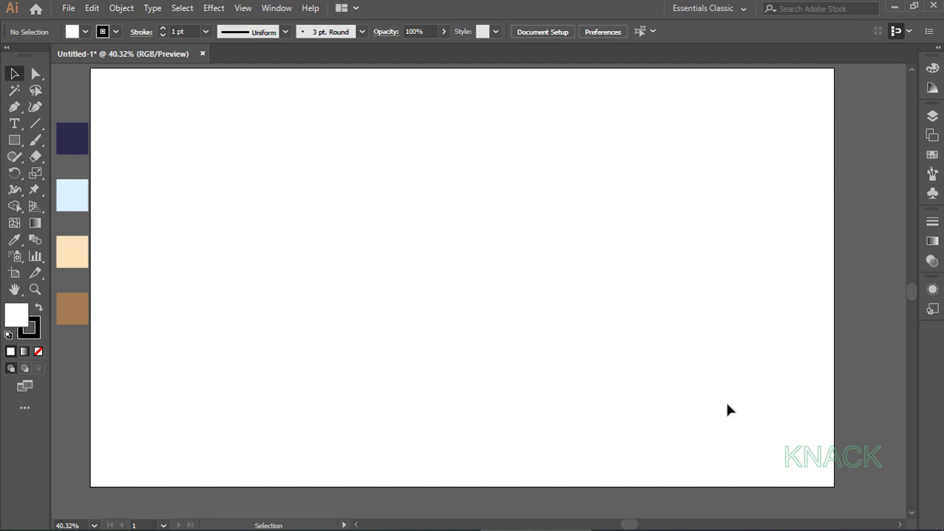
# Review the HSB values of the four colour swatches beside the artboard and check the Smart Guides setting
pyautogui.hscroll(-5, 69, 348)
pyautogui.press('v')
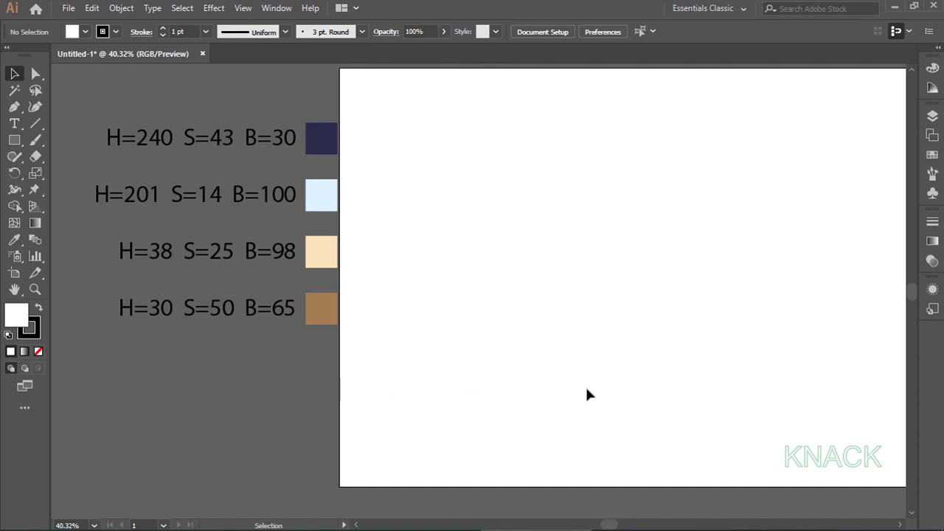
pyautogui.hscroll(6, 759, 395)
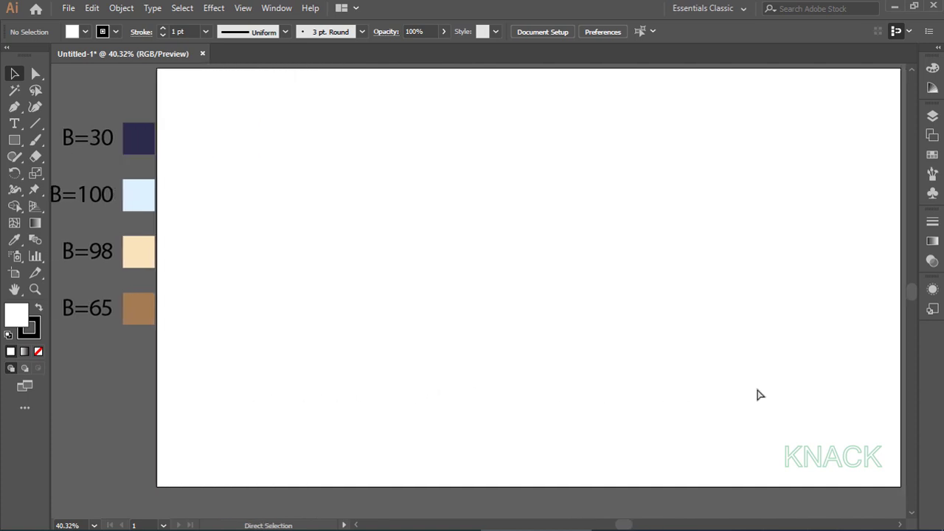
pyautogui.hscroll(1, 760, 395)
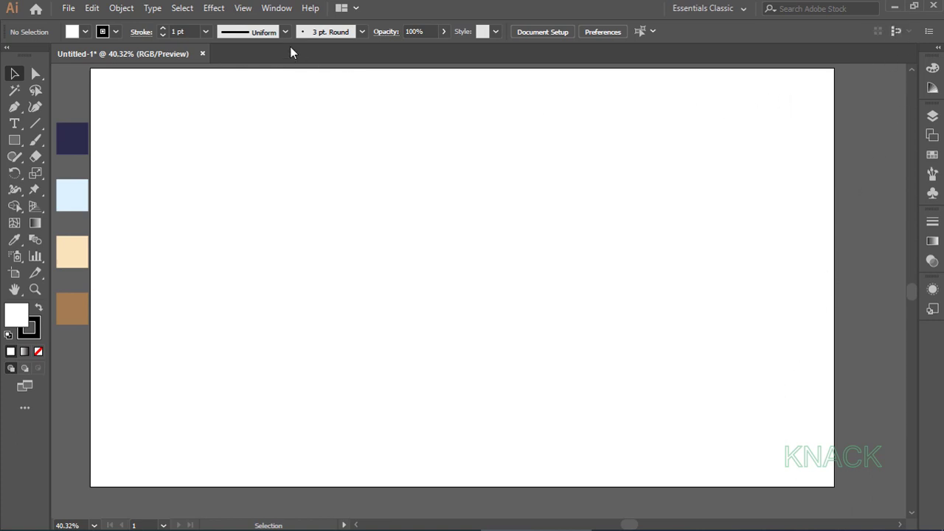
pyautogui.click(243, 7)
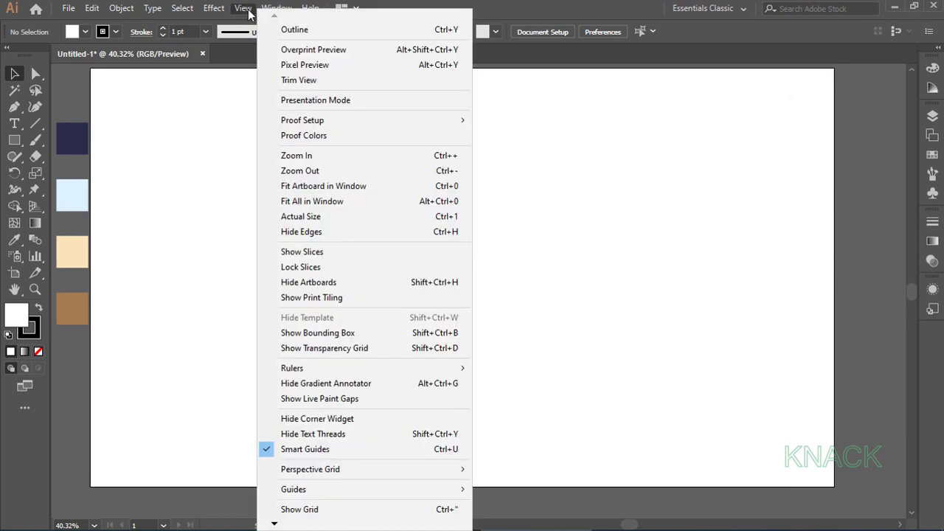
pyautogui.click(360, 451)
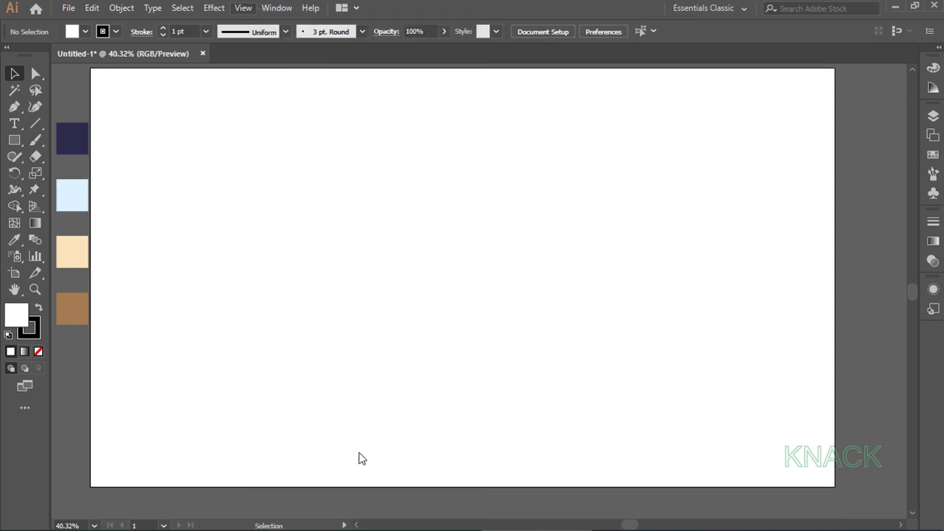
# Draw a straight vertical line and a horizontal line crossing it near the middle of the artboard
pyautogui.click(37, 124)
pyautogui.moveTo(439, 105); pyautogui.dragTo(439, 450)
pyautogui.moveTo(229, 278); pyautogui.dragTo(644, 278)
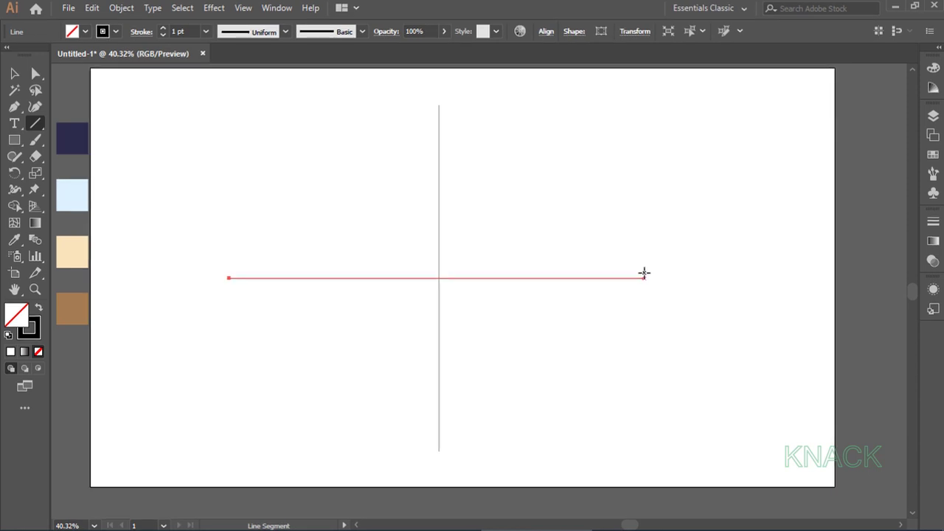
# Convert the two crossing lines into guides and lock the guides
pyautogui.click(13, 75)
pyautogui.moveTo(394, 236); pyautogui.dragTo(469, 325)
pyautogui.click(247, 12)
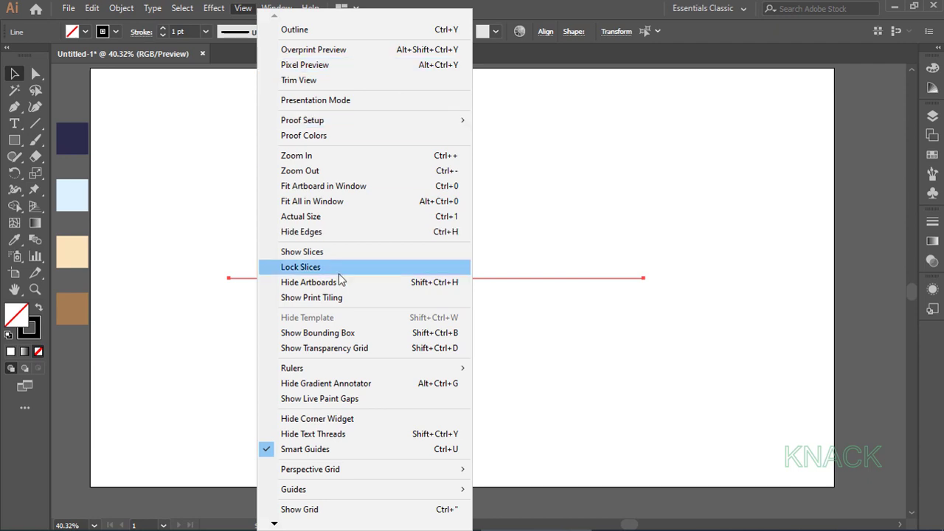
pyautogui.moveTo(421, 490)
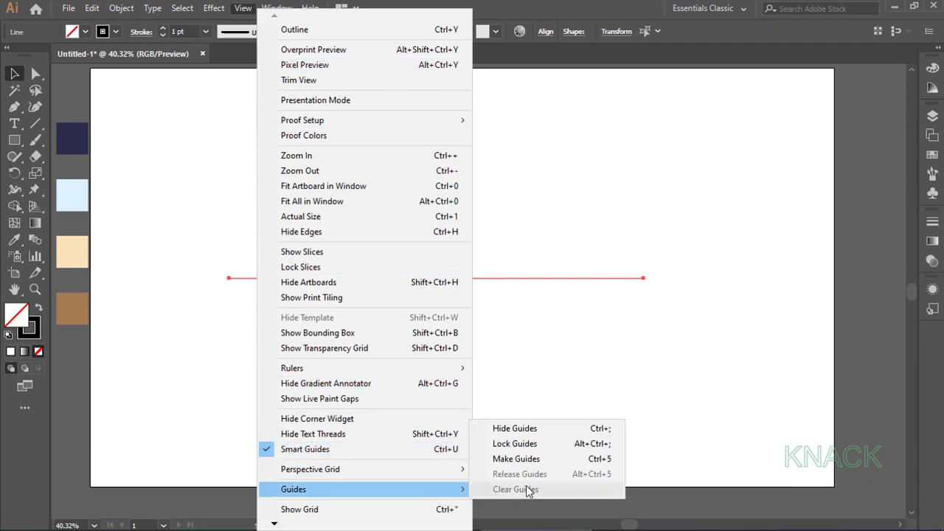
pyautogui.click(566, 465)
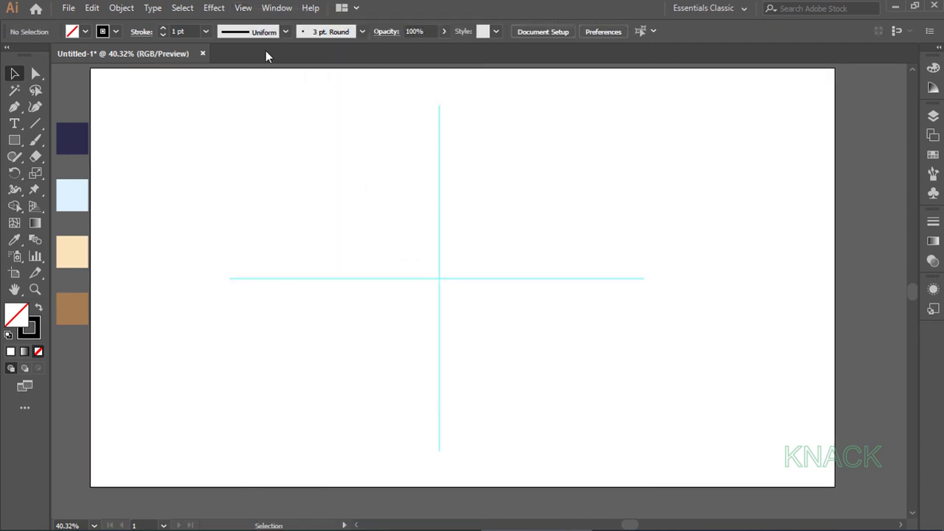
pyautogui.click(244, 8)
pyautogui.moveTo(468, 494)
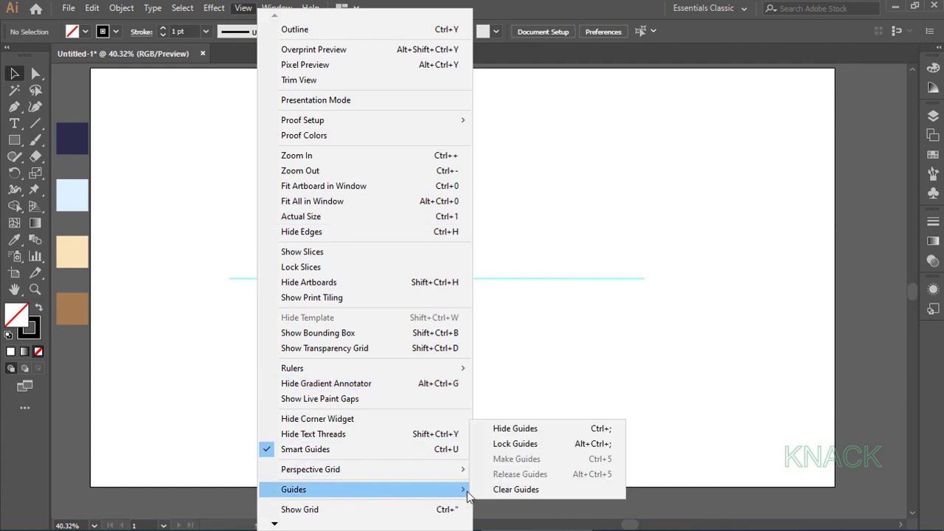
pyautogui.click(553, 445)
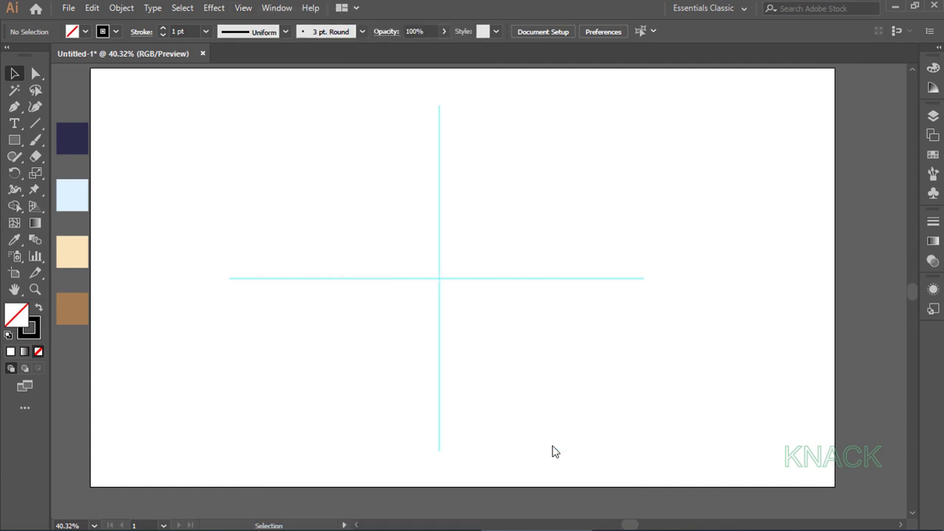
# Create an 850 by 850 px square centred on the intersection of the guides
pyautogui.click(14, 139)
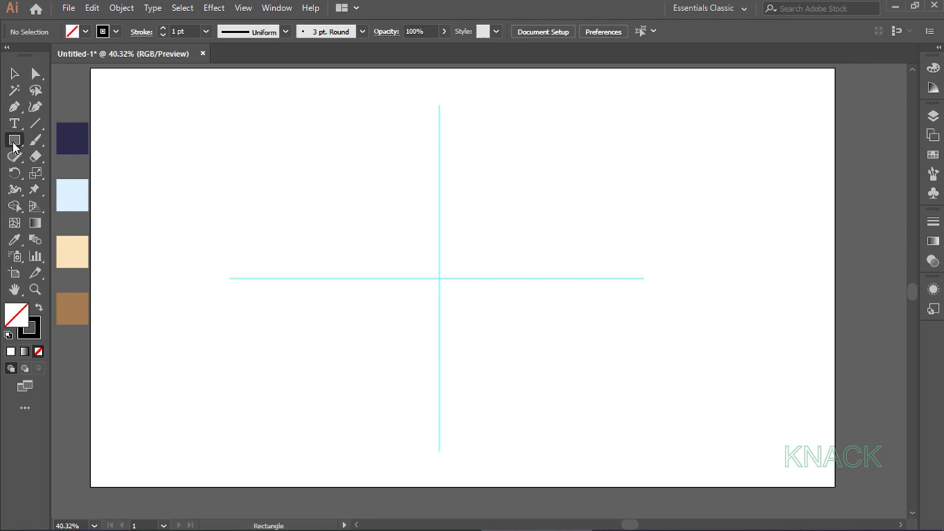
pyautogui.click(438, 279)
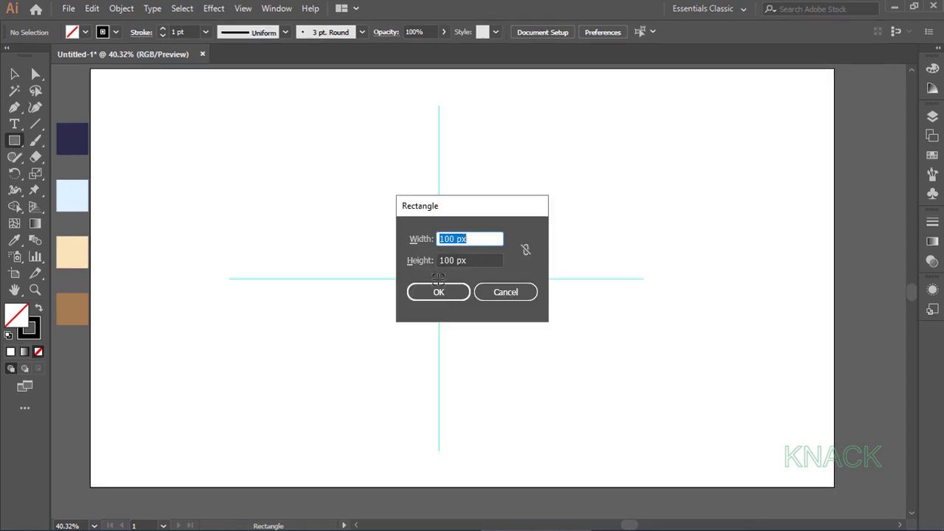
pyautogui.write('850')
pyautogui.press('Tab')
pyautogui.write('850')
pyautogui.press('Return')
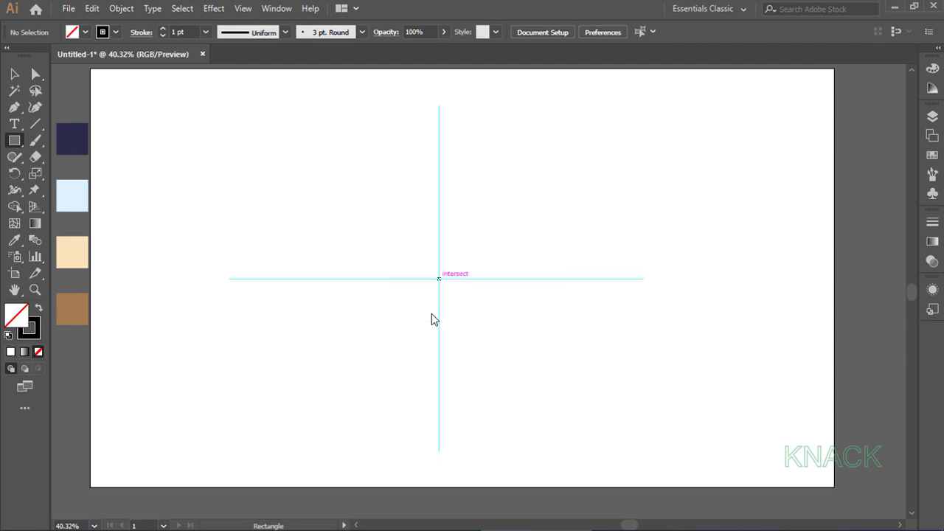
# Fill the square with the sampled dark navy swatch colour and lock it within Layer 2
pyautogui.click(16, 240)
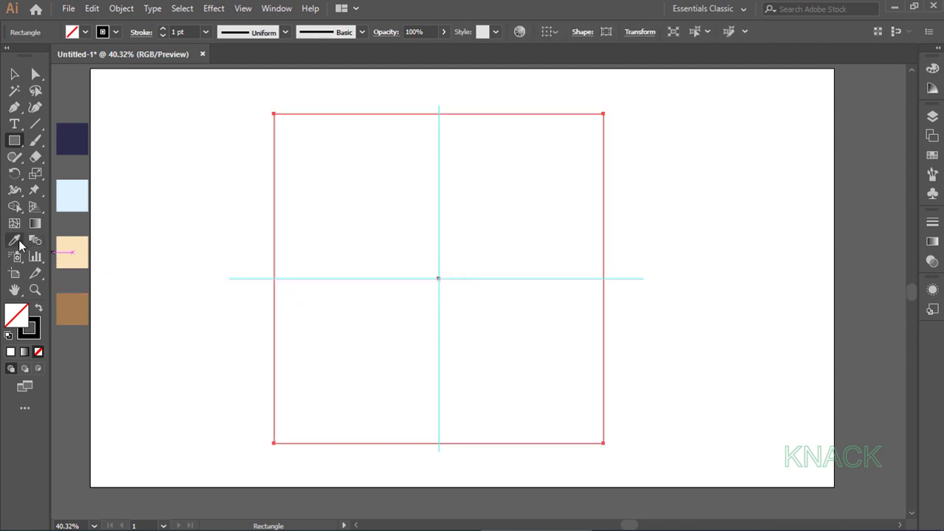
pyautogui.click(75, 137)
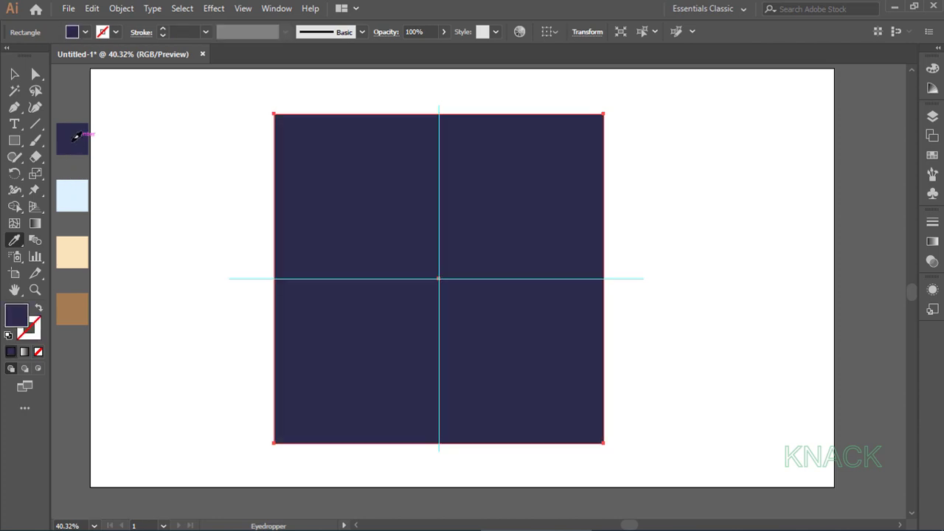
pyautogui.click(933, 116)
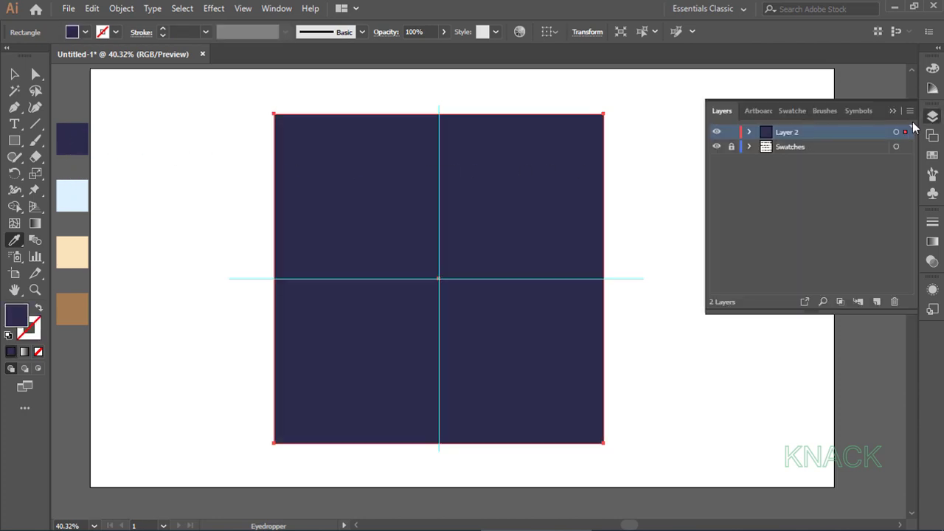
pyautogui.click(749, 133)
pyautogui.click(732, 147)
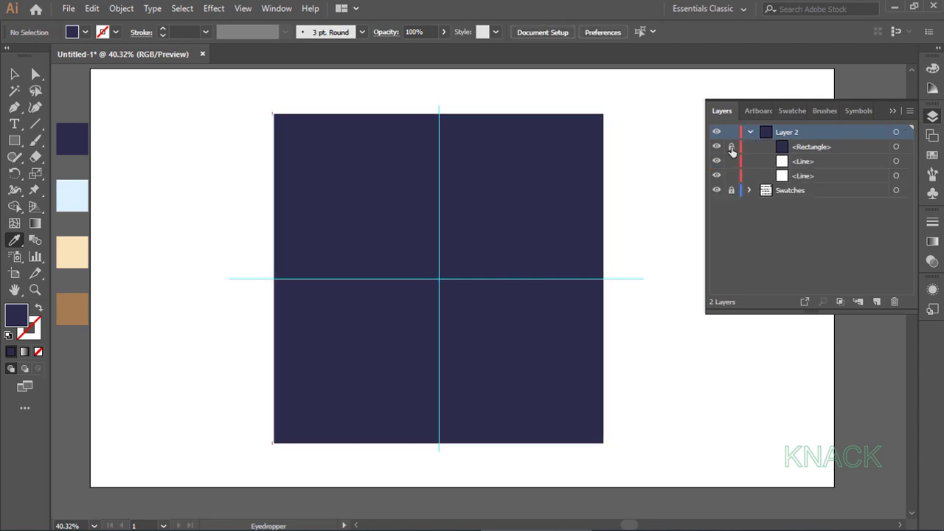
# Create a five-pointed star with radii of 5 px and 10 px on the square, left of the vertical guide
pyautogui.click(14, 140)
pyautogui.click(65, 206)
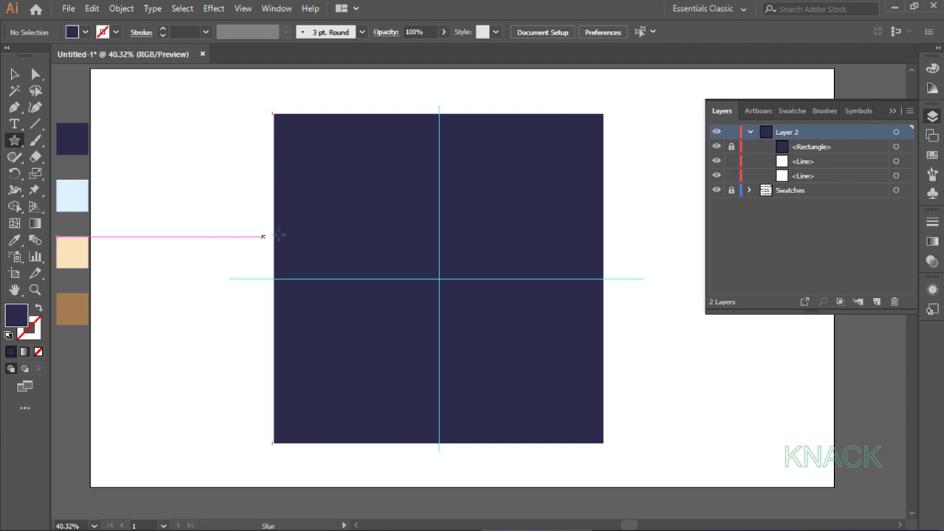
pyautogui.click(316, 244)
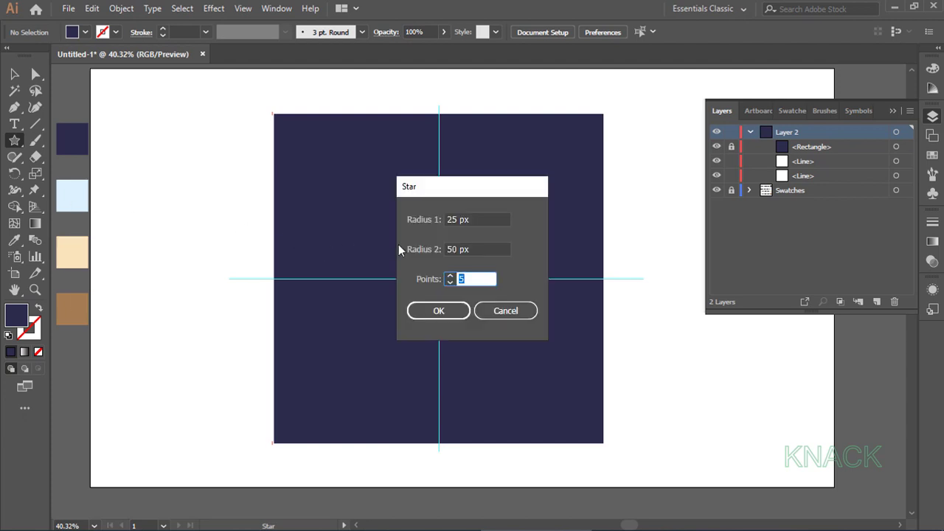
pyautogui.click(440, 219)
pyautogui.write('5')
pyautogui.press('Tab')
pyautogui.write('1')
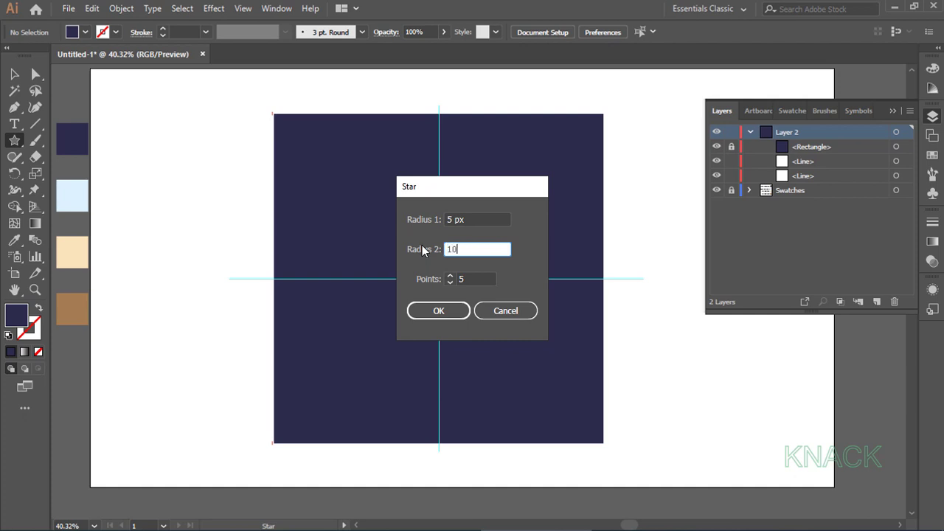
pyautogui.press('Tab')
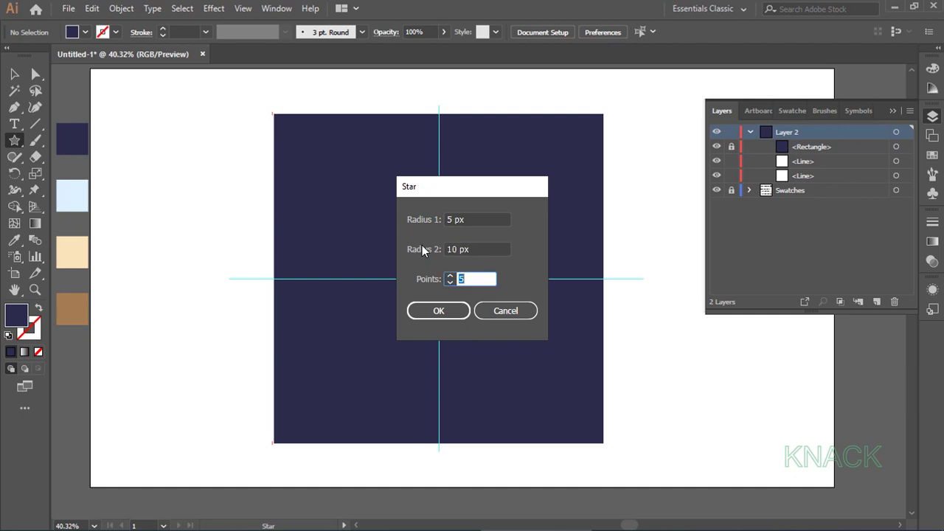
pyautogui.click(432, 310)
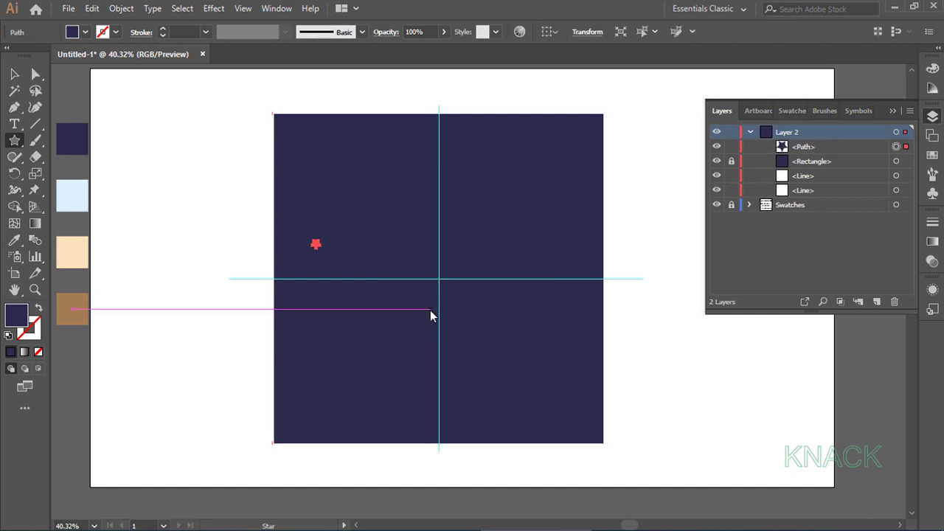
# Fill the star with white and scatter three copies of it over the navy square
pyautogui.click(86, 32)
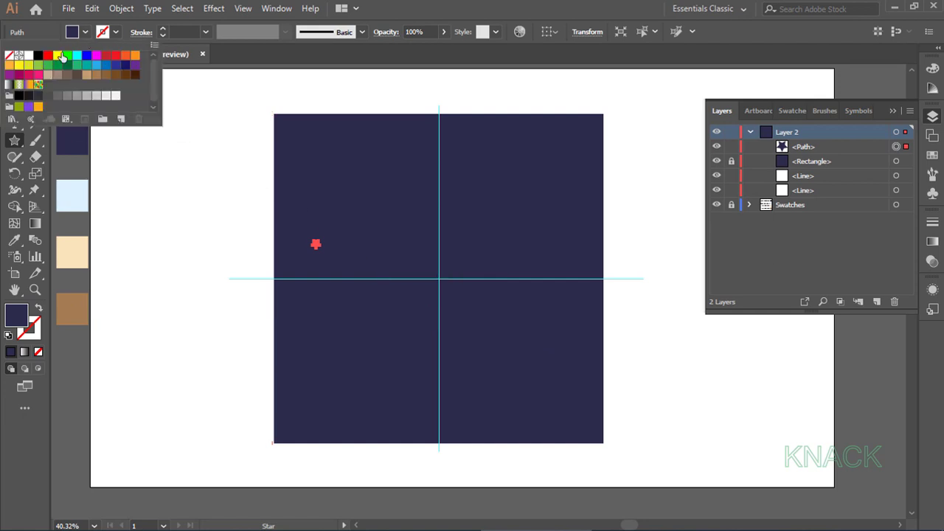
pyautogui.click(27, 56)
pyautogui.click(27, 57)
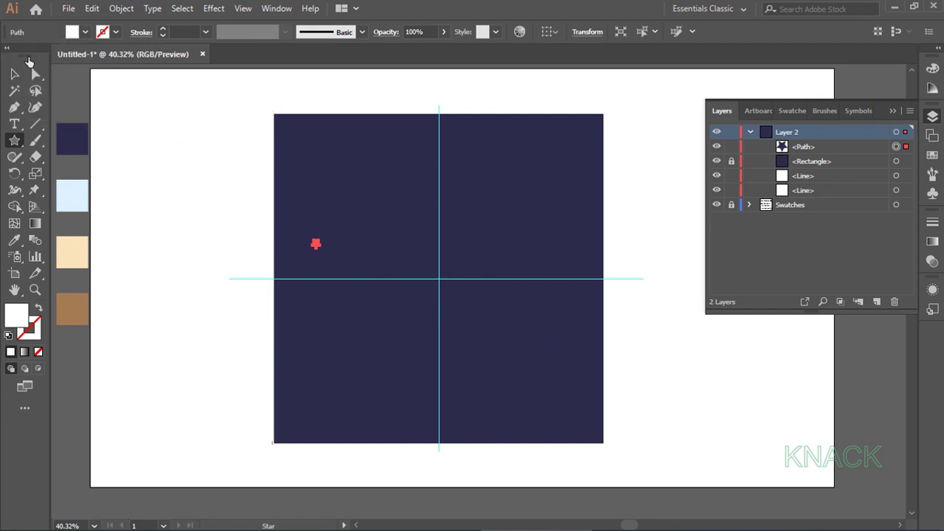
pyautogui.click(14, 74)
pyautogui.moveTo(316, 243); pyautogui.dragTo(356, 416)
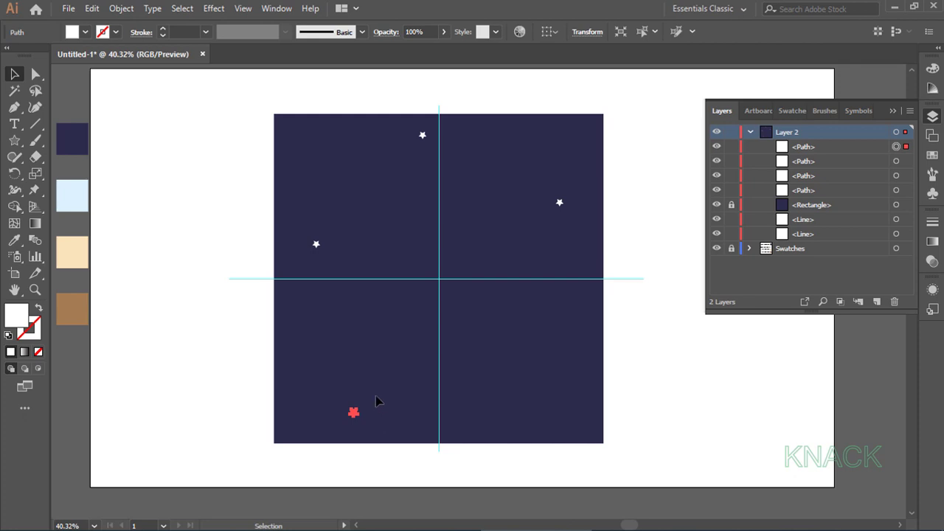
# Group the four white stars and lock the group
pyautogui.keyDown('shift'); pyautogui.click(316, 245); pyautogui.keyUp('shift')
pyautogui.keyDown('shift'); pyautogui.click(422, 135); pyautogui.keyUp('shift')
pyautogui.keyDown('shift'); pyautogui.click(559, 202); pyautogui.keyUp('shift')
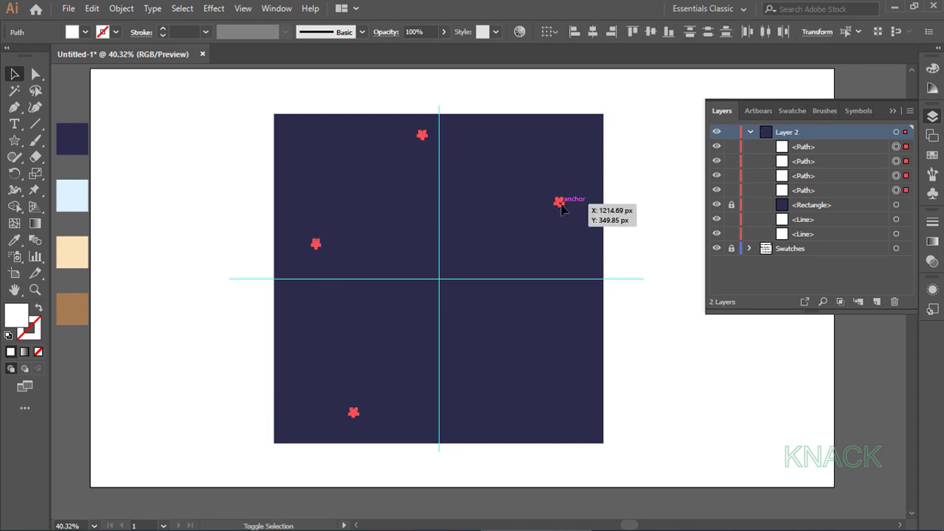
pyautogui.click(121, 8)
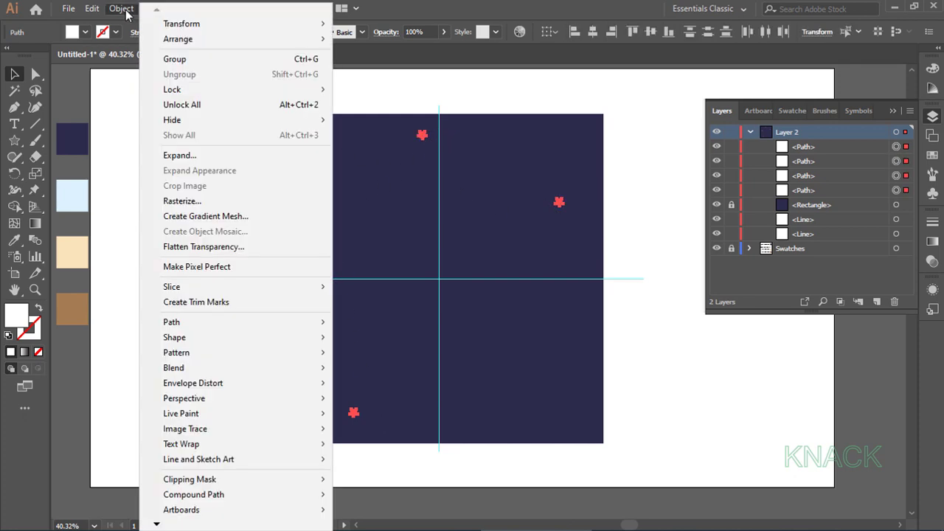
pyautogui.click(213, 61)
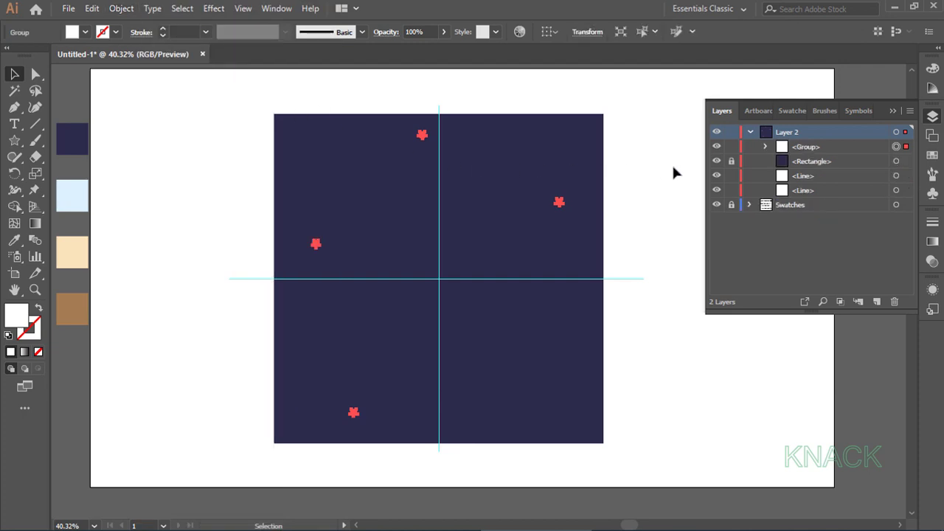
pyautogui.click(732, 147)
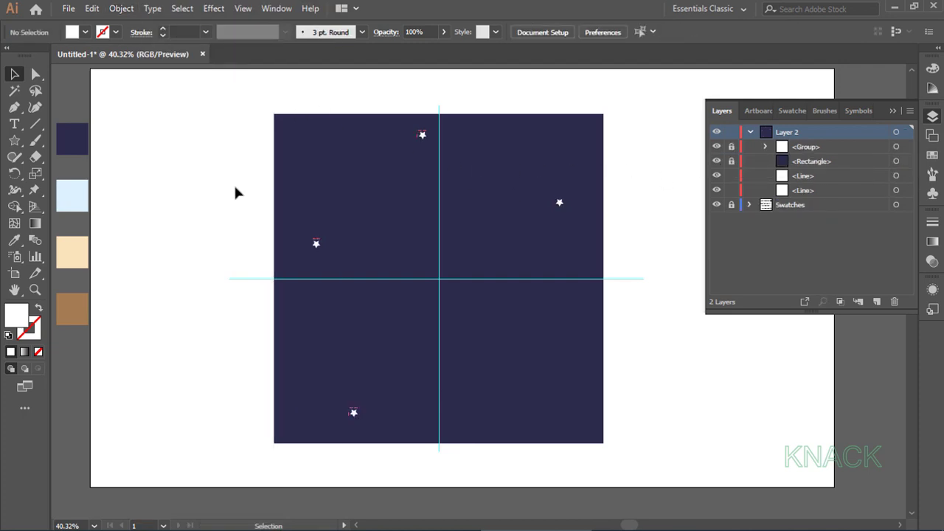
# Create a 600 by 600 px white circle centred on the intersection of the guides
pyautogui.moveTo(23, 146); pyautogui.dragTo(62, 177)
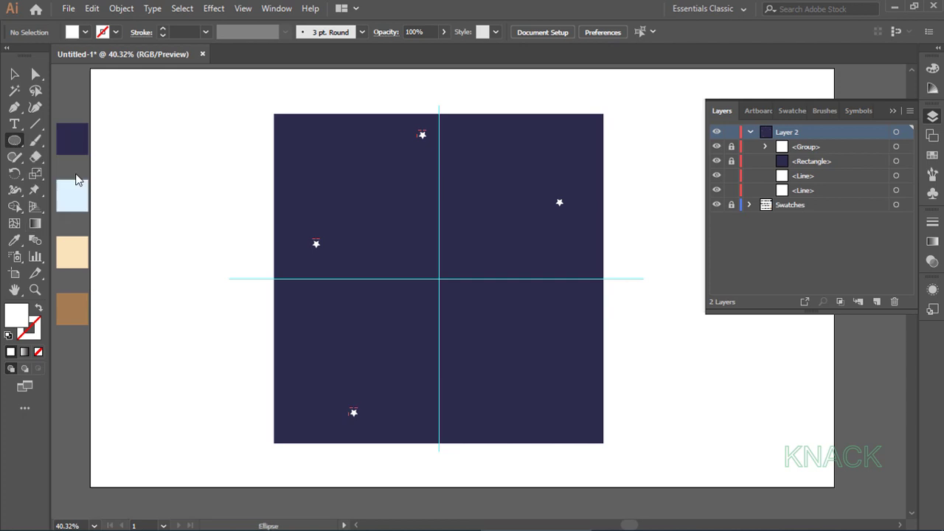
pyautogui.click(439, 277)
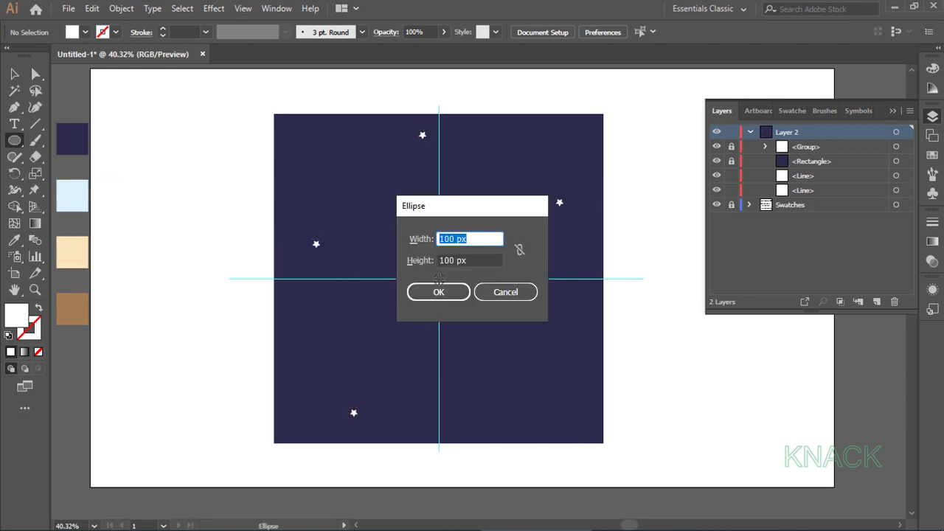
pyautogui.write('6')
pyautogui.press('Tab')
pyautogui.write('600')
pyautogui.click(447, 293)
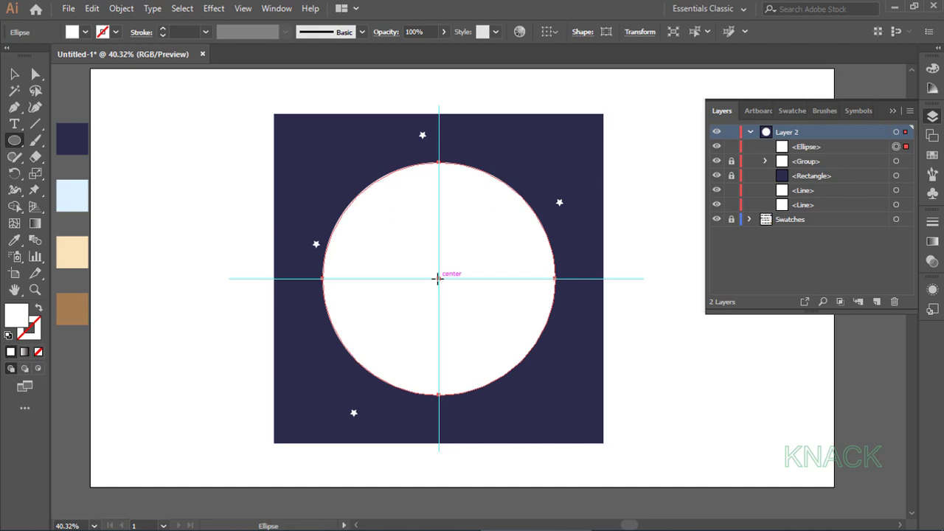
# Create a second circle of 450 by 450 px, concentric with the large white one
pyautogui.click(437, 278)
pyautogui.write('450')
pyautogui.press('Tab')
pyautogui.write('45')
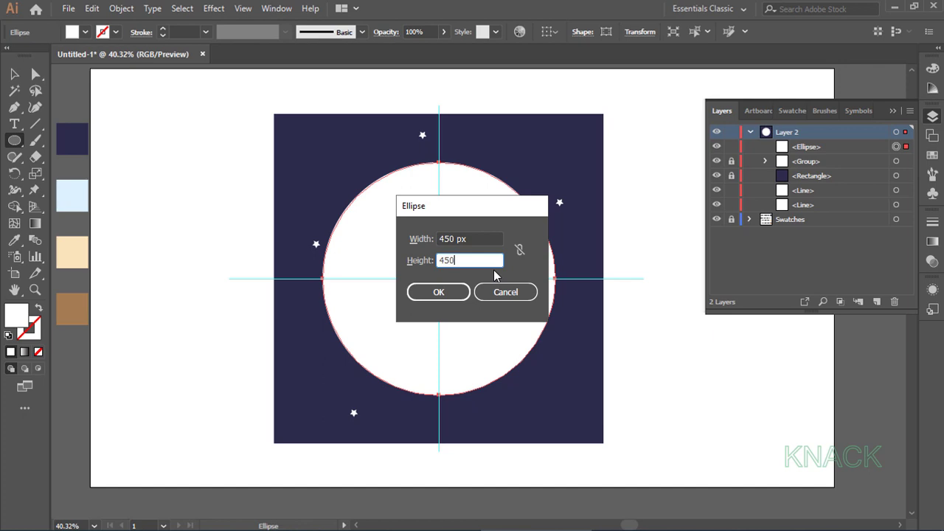
pyautogui.press('Return')
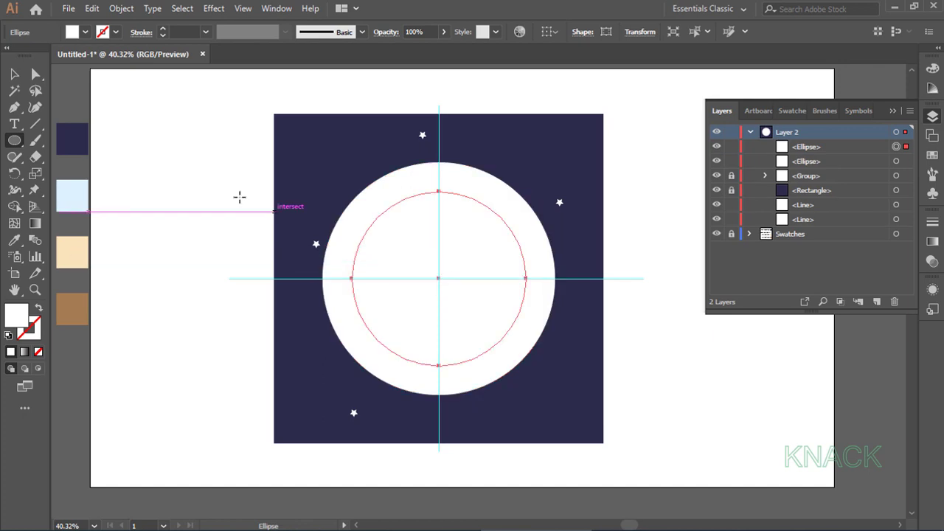
# Combine the two concentric white circles into a compound path that forms a ring
pyautogui.press('v')
pyautogui.moveTo(383, 218); pyautogui.dragTo(396, 228)
pyautogui.click(121, 9)
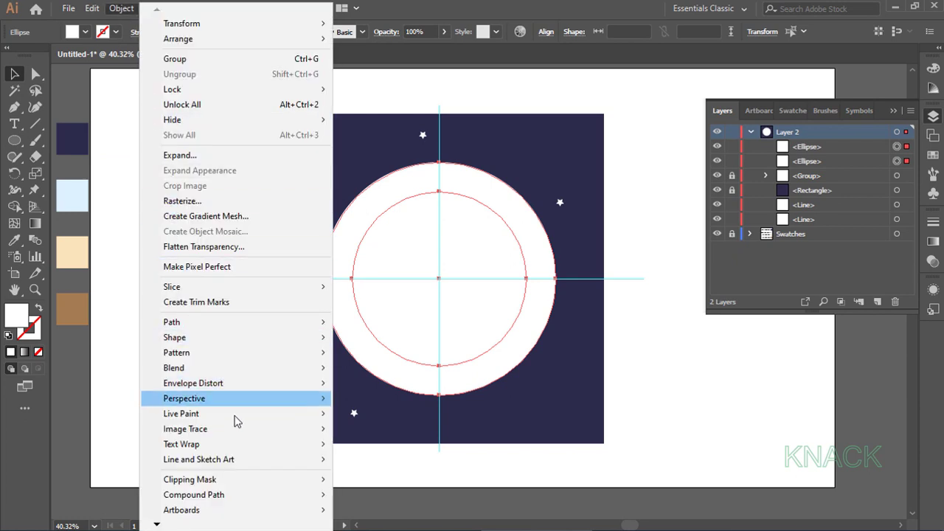
pyautogui.moveTo(263, 494)
pyautogui.click(396, 496)
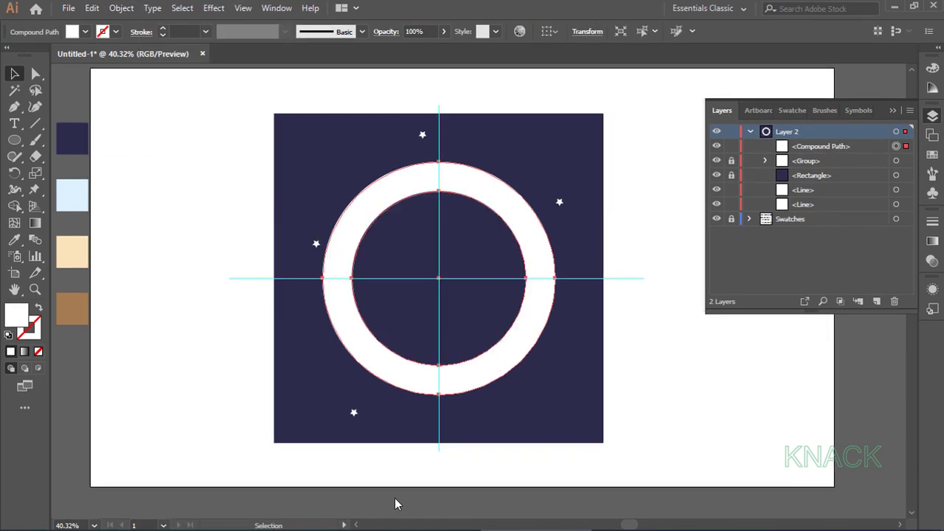
# Apply a 3D Rotate effect to the ring with X 75°, Y 0°, Z 20° and perspective 0°
pyautogui.click(219, 13)
pyautogui.moveTo(314, 88)
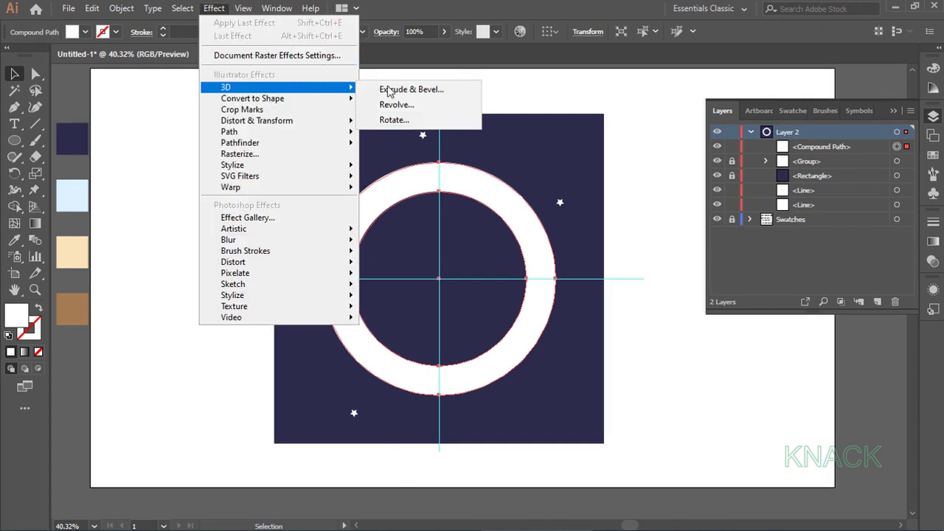
pyautogui.click(444, 122)
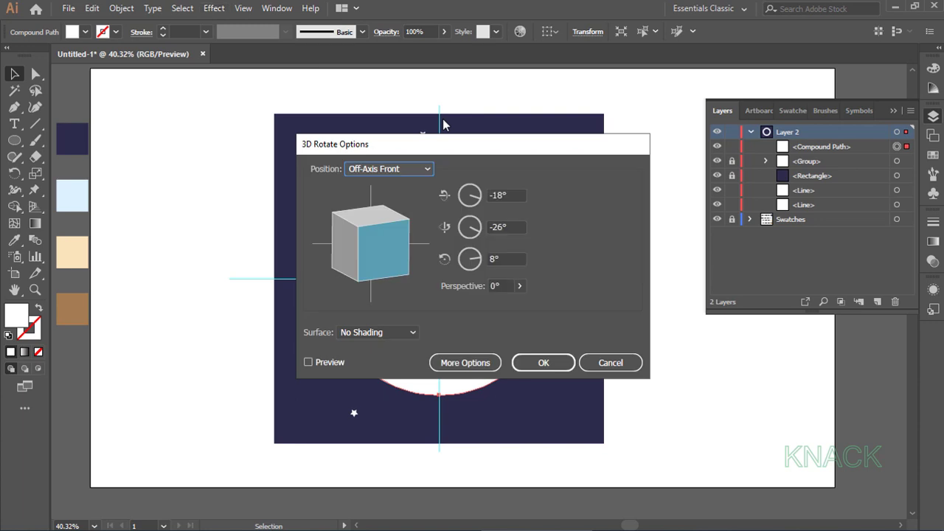
pyautogui.write('75')
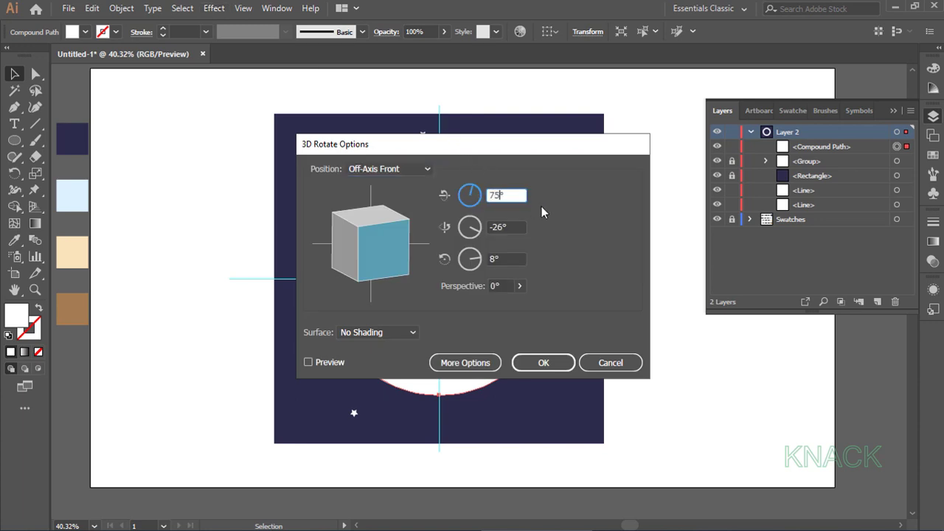
pyautogui.press('Tab')
pyautogui.write('0')
pyautogui.press('Tab')
pyautogui.write('20')
pyautogui.press('Tab')
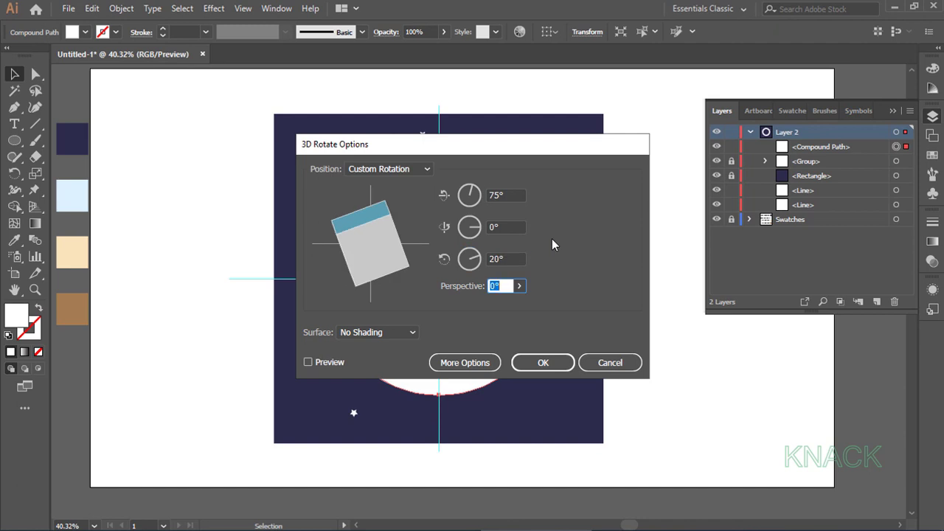
pyautogui.click(544, 359)
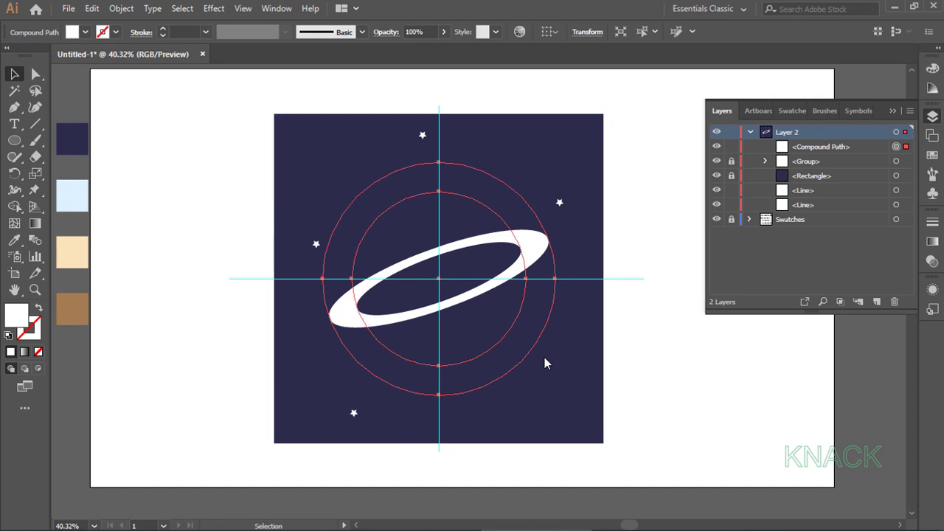
# Expand the appearance of the tilted ring and ungroup the result once
pyautogui.click(122, 8)
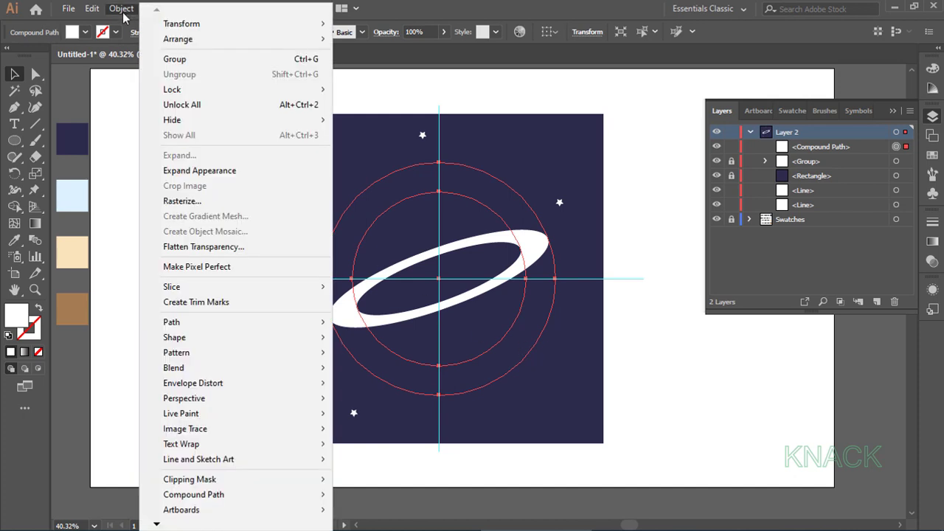
pyautogui.click(259, 172)
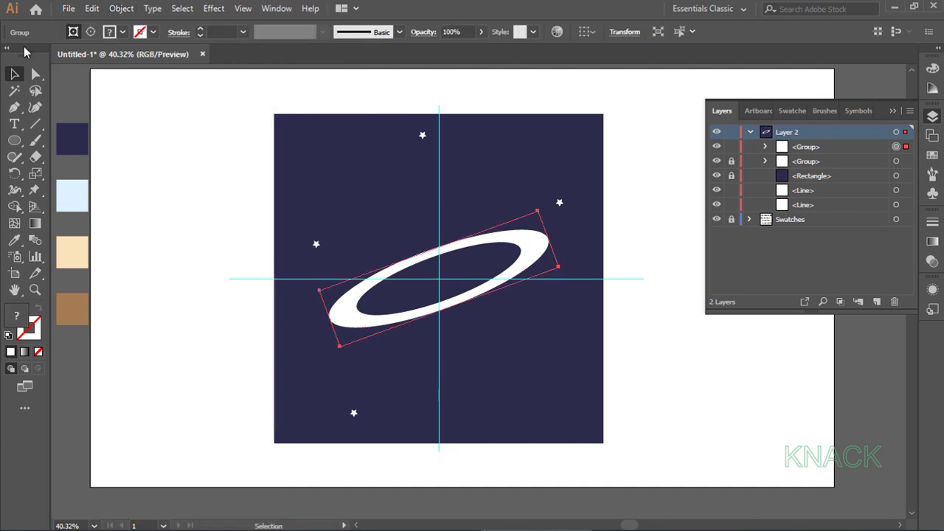
pyautogui.click(120, 9)
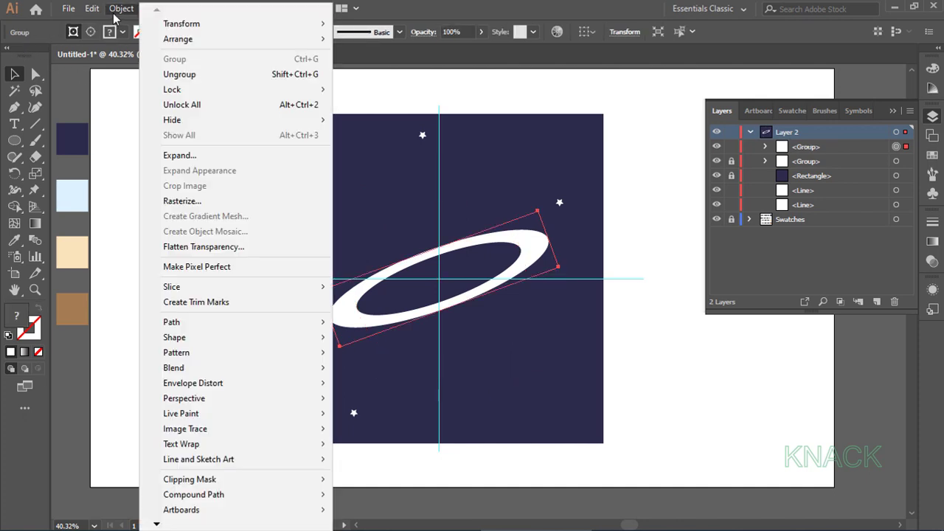
pyautogui.click(225, 75)
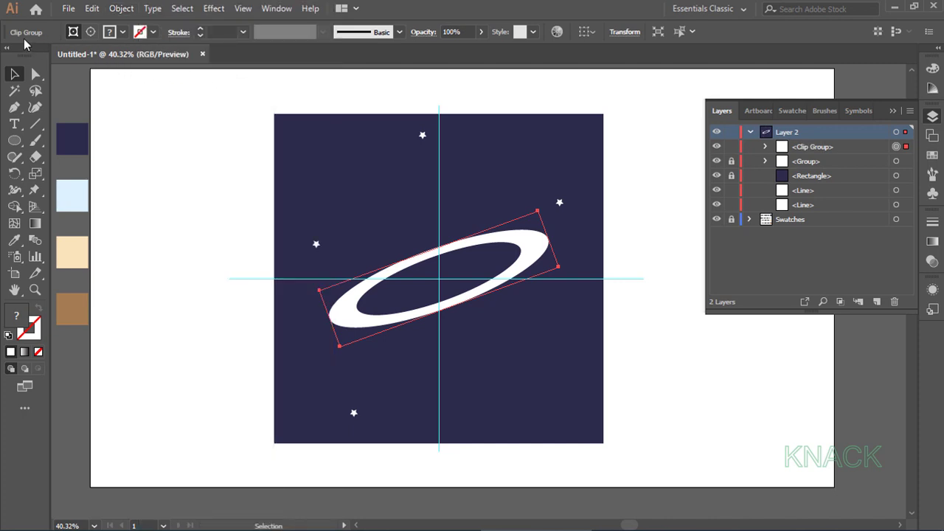
# Release the ring's clipping mask and delete the leftover unfilled rectangular path
pyautogui.click(121, 9)
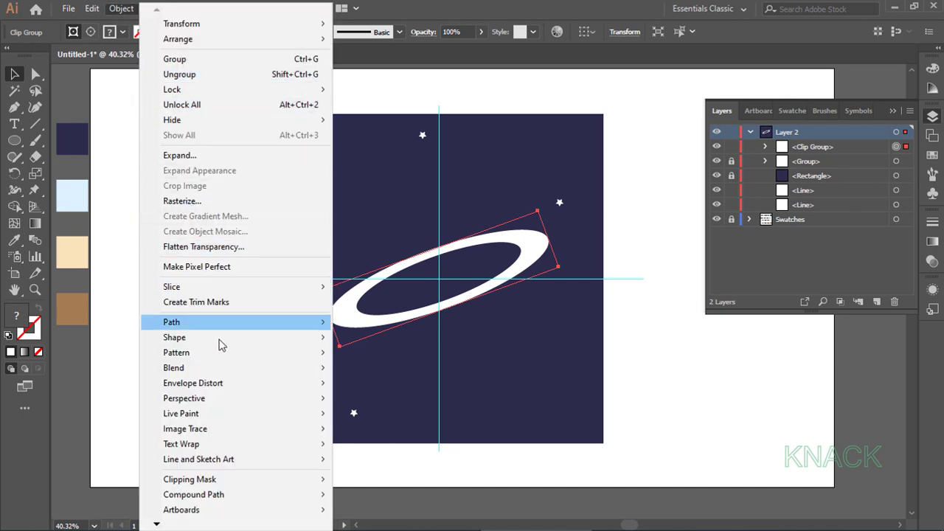
pyautogui.moveTo(316, 480)
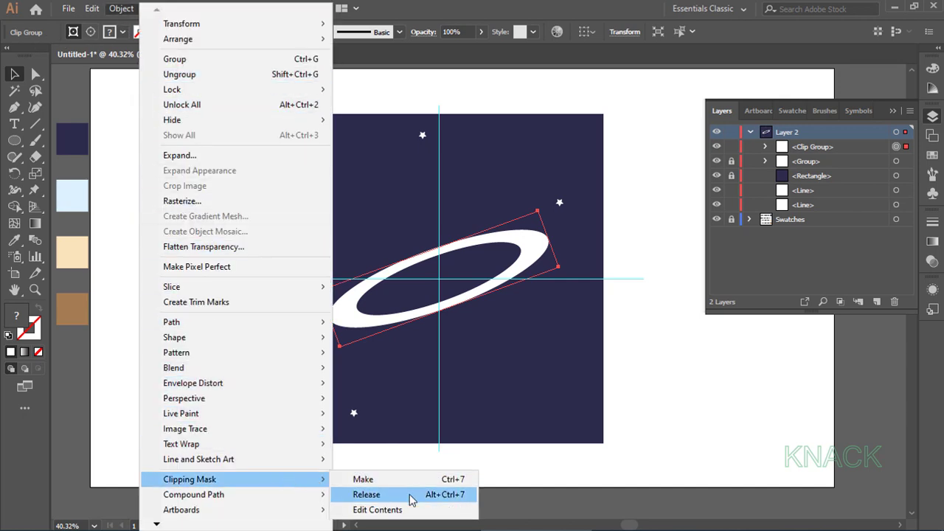
pyautogui.click(367, 494)
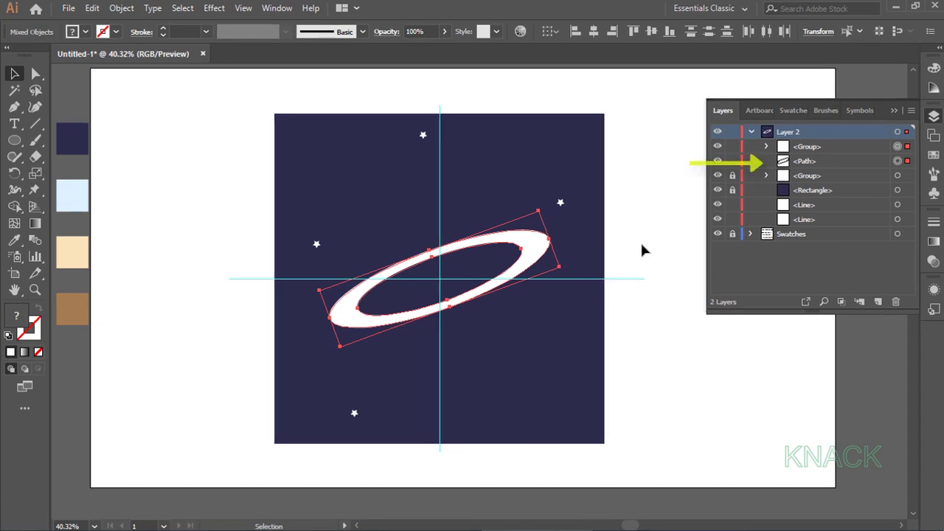
pyautogui.click(905, 161)
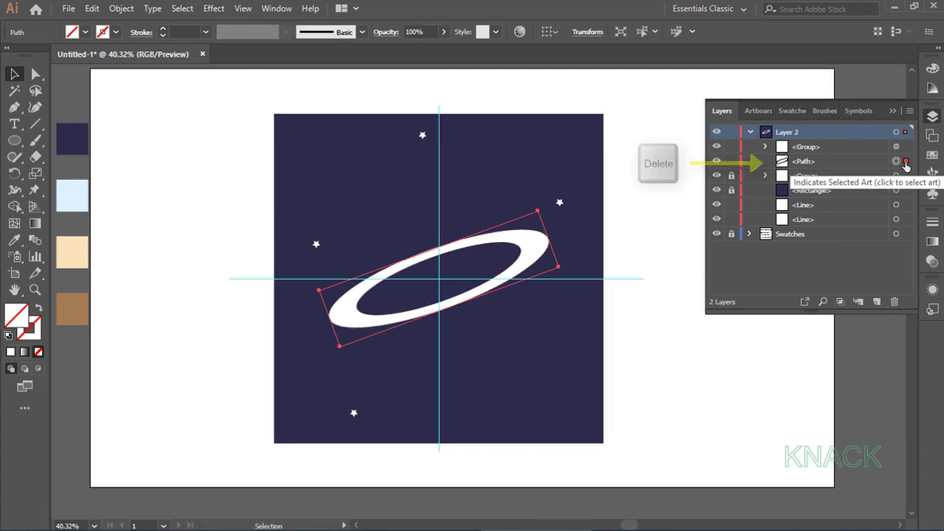
pyautogui.press('Delete')
# Ungroup the ring to a plain compound path and fill it with the light blue palette colour
pyautogui.click(533, 244)
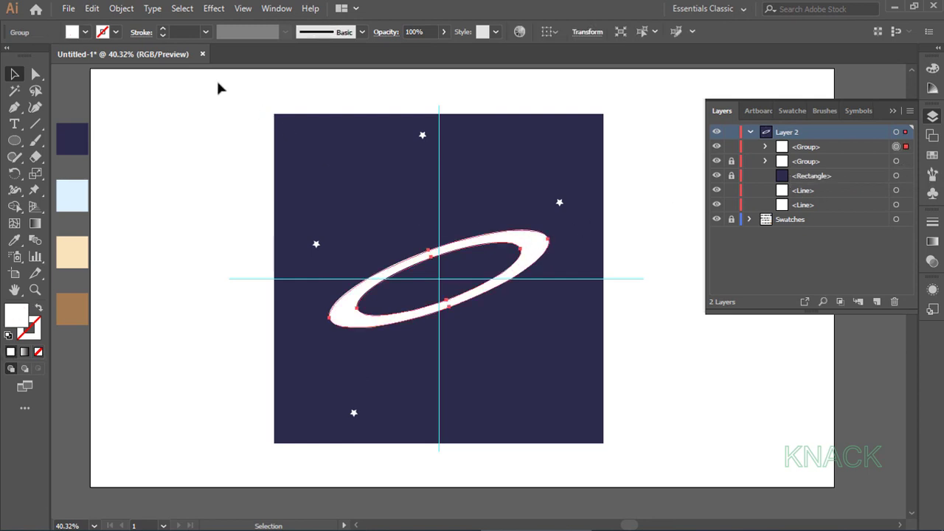
pyautogui.click(123, 10)
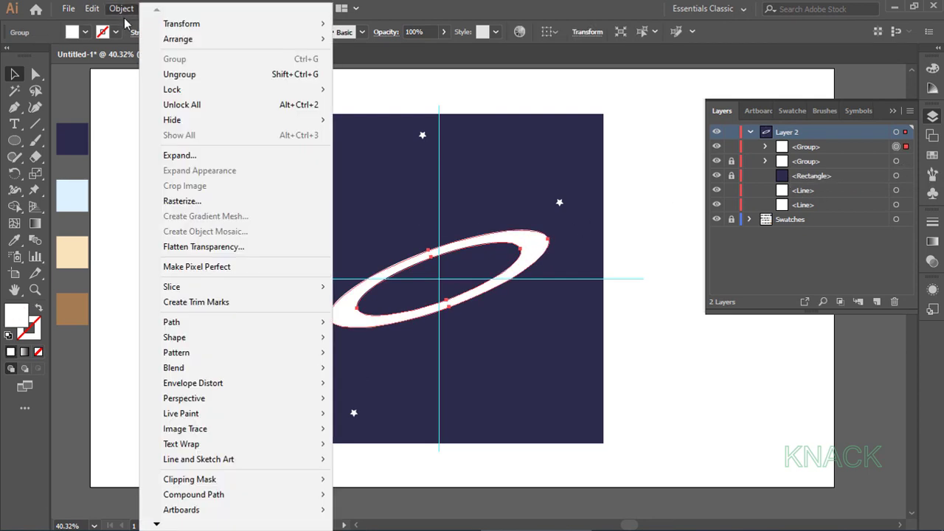
pyautogui.click(228, 75)
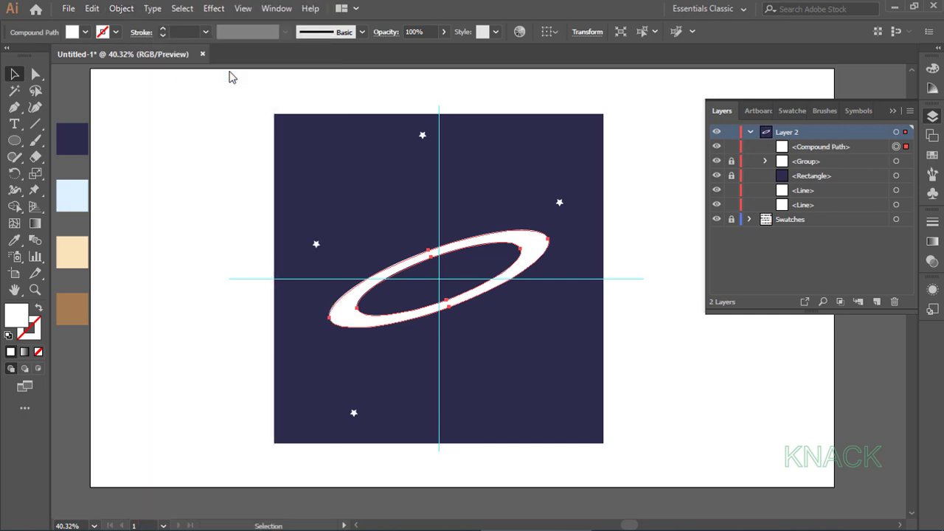
pyautogui.click(14, 240)
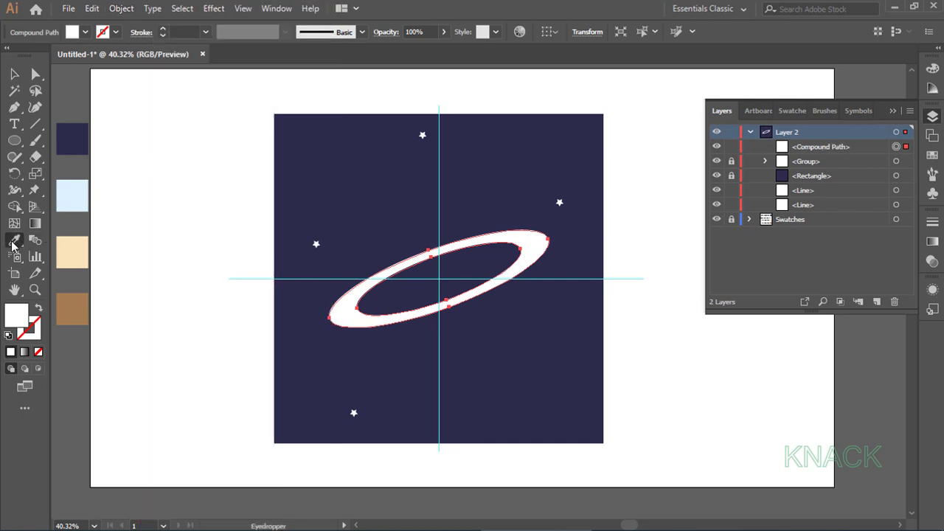
pyautogui.click(66, 198)
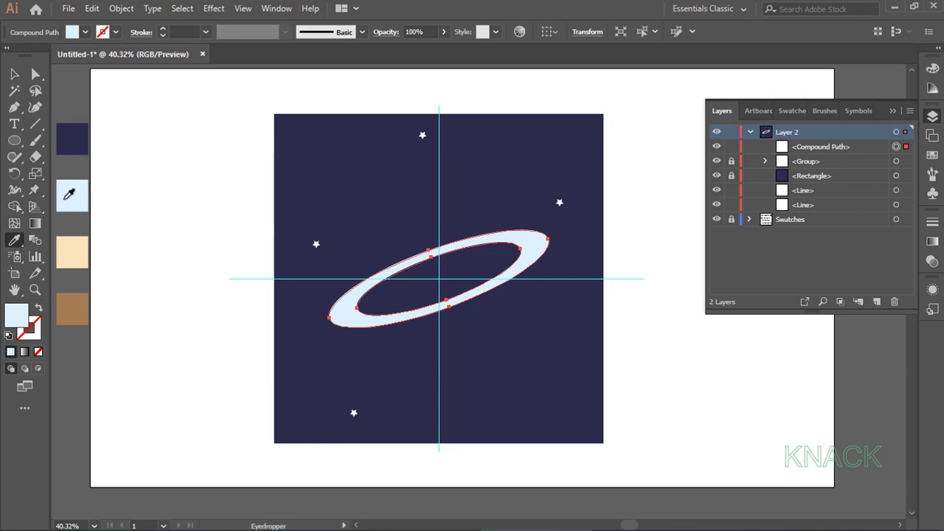
# Draw a diagonal line along the ring's long axis, extending past both ends, and divide the ring with it
pyautogui.click(34, 124)
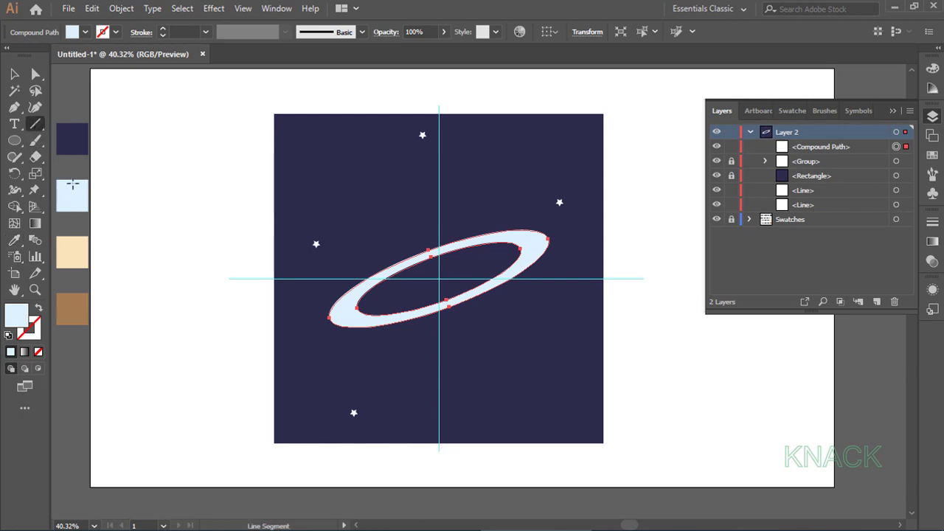
pyautogui.moveTo(303, 327); pyautogui.dragTo(588, 220)
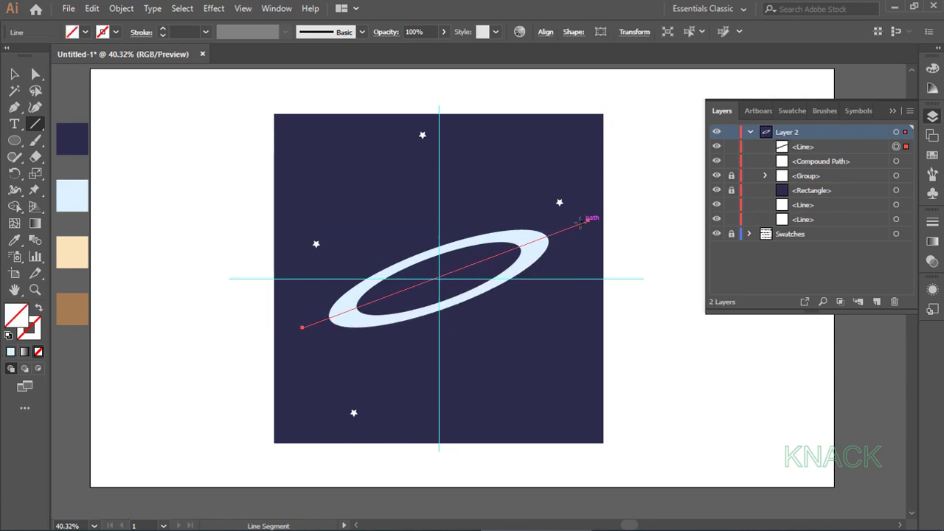
pyautogui.click(132, 15)
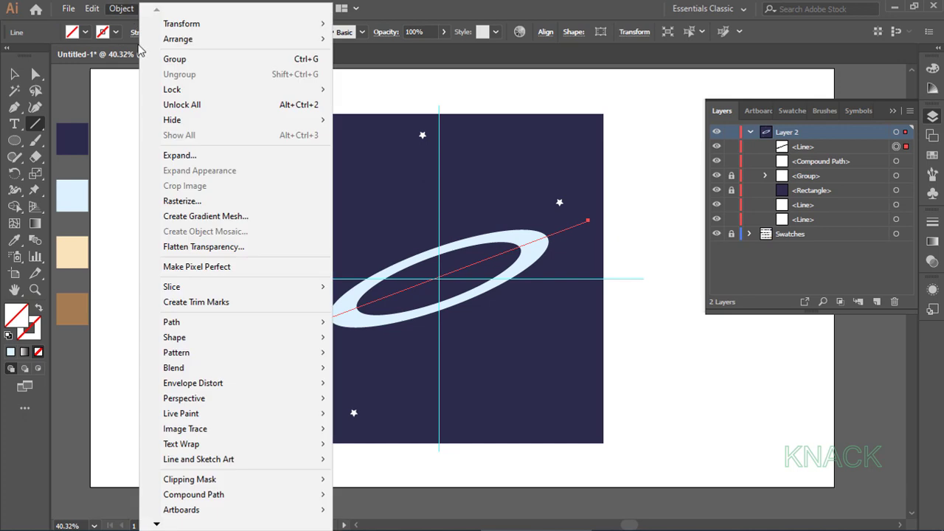
pyautogui.moveTo(238, 323)
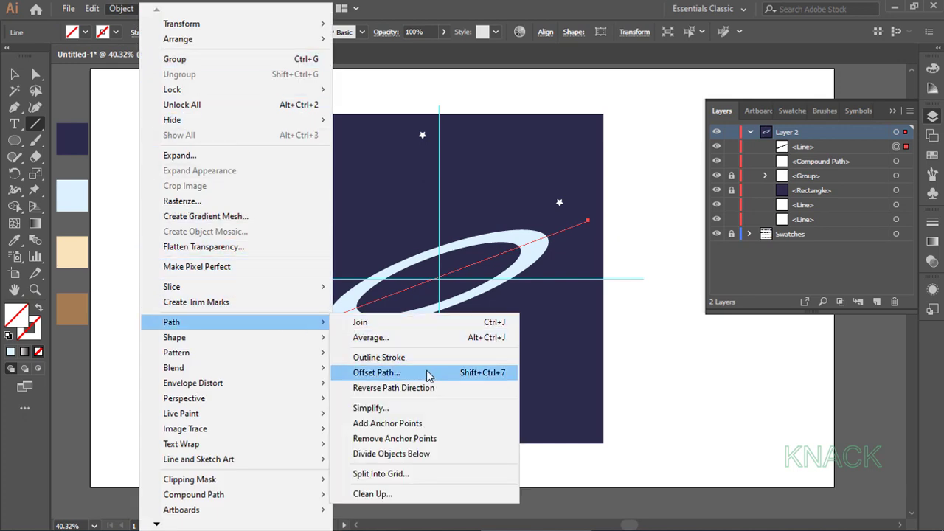
pyautogui.click(447, 455)
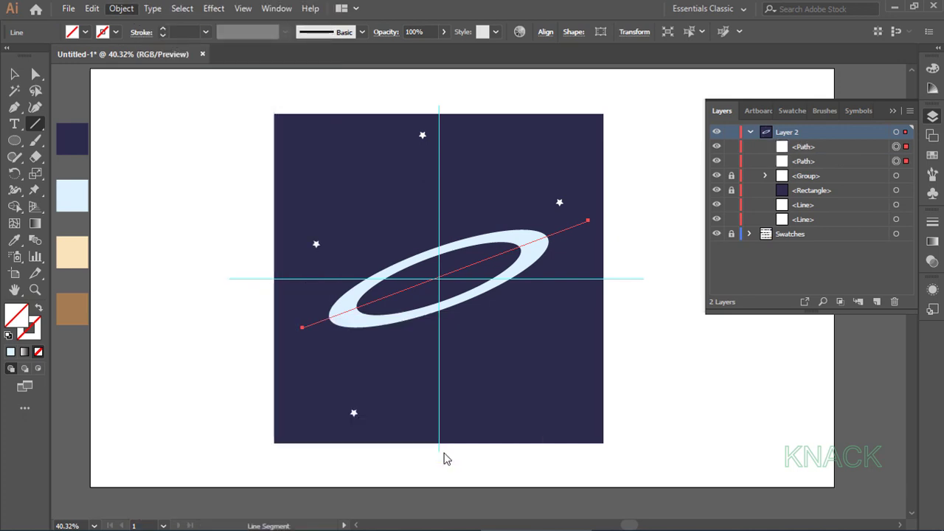
# Hide both halves of the divided ring
pyautogui.moveTo(360, 415); pyautogui.dragTo(302, 402)
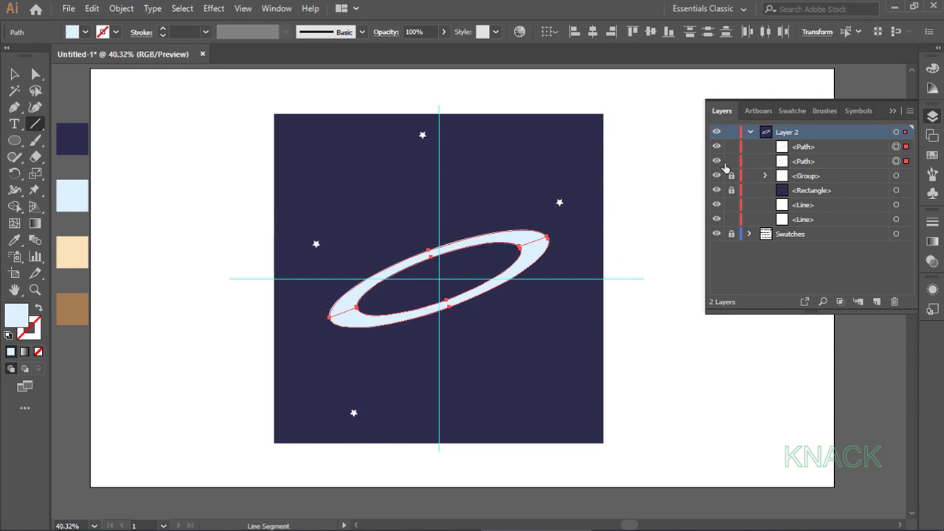
pyautogui.click(718, 161)
pyautogui.click(718, 147)
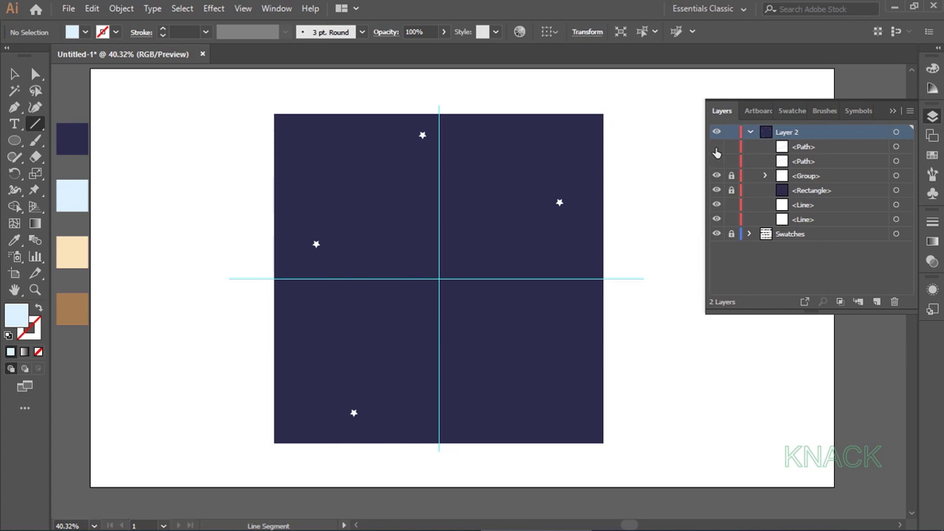
# Create a 350 by 350 px circle centred on the guides' intersection and fill it with the cream palette colour
pyautogui.click(14, 140)
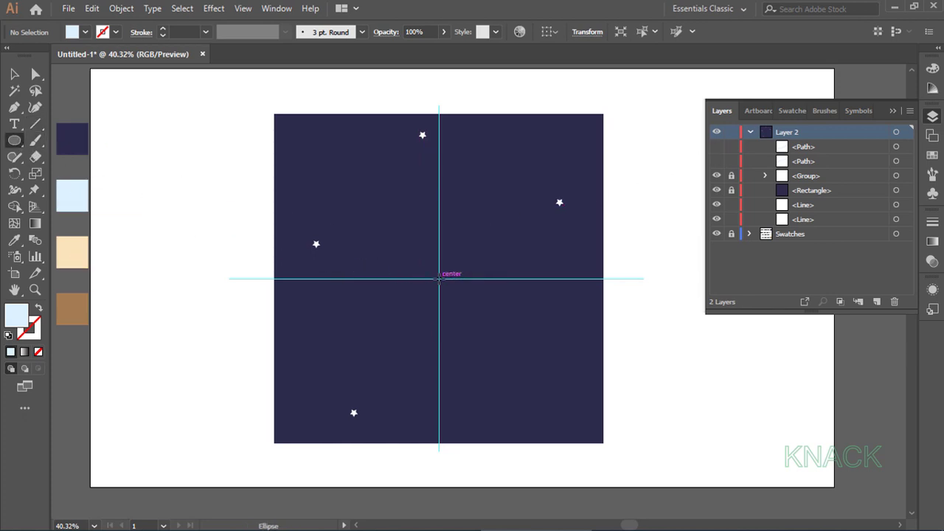
pyautogui.click(439, 277)
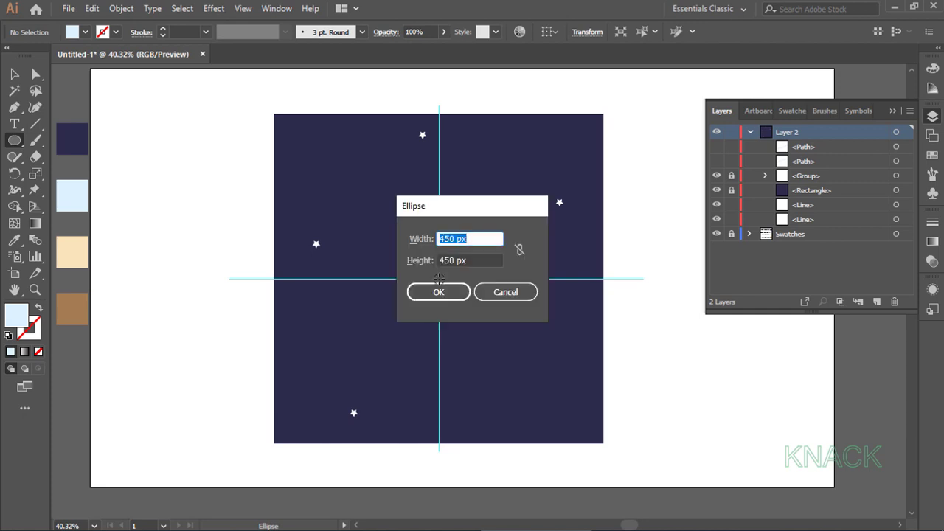
pyautogui.write('350')
pyautogui.press('Tab')
pyautogui.press('BackSpace')
pyautogui.write('350')
pyautogui.press('Return')
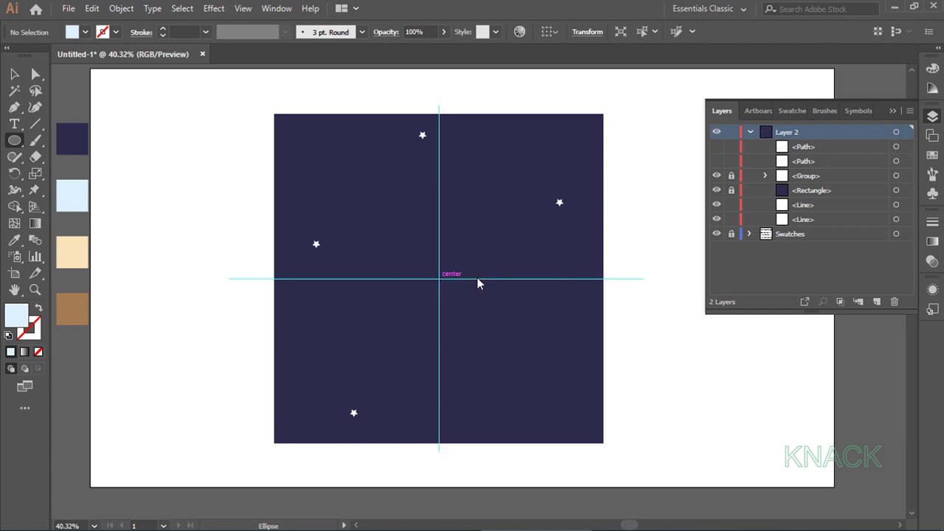
pyautogui.press('i')
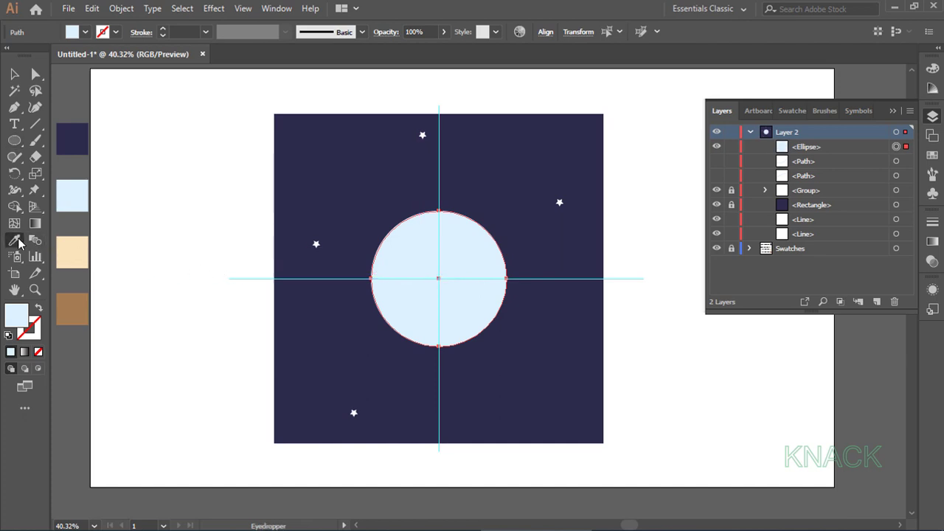
pyautogui.click(65, 246)
# Create a second 350 by 350 px cream circle, place it on the blank artboard beside the navy square, and deselect it
pyautogui.click(14, 140)
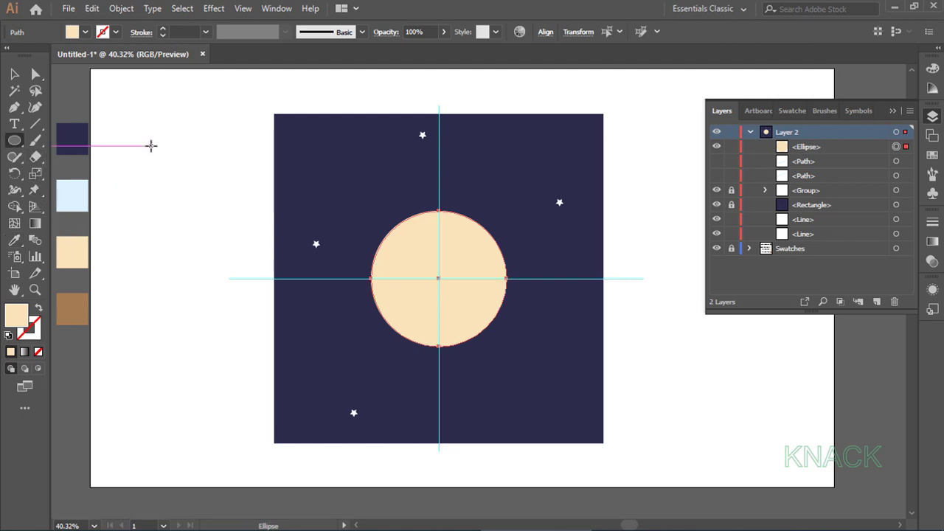
pyautogui.click(150, 145)
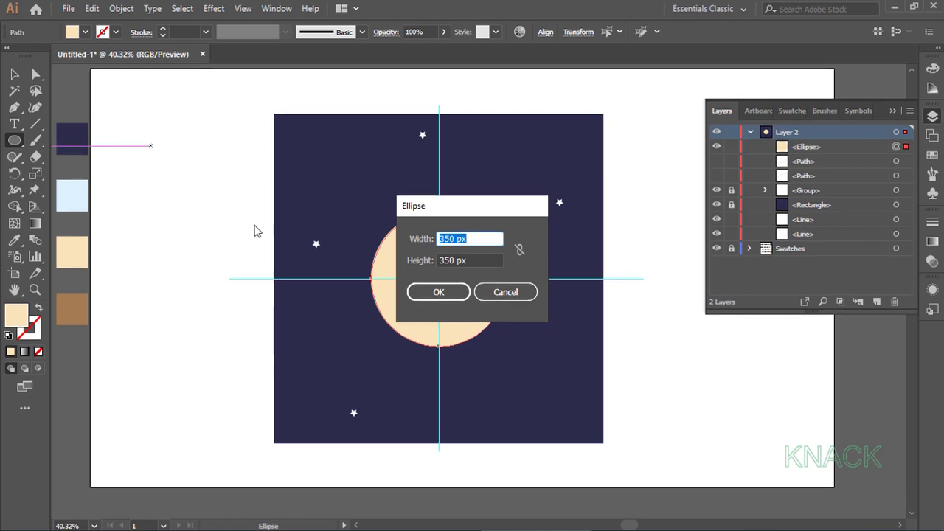
pyautogui.click(438, 292)
pyautogui.moveTo(218, 213); pyautogui.dragTo(176, 172)
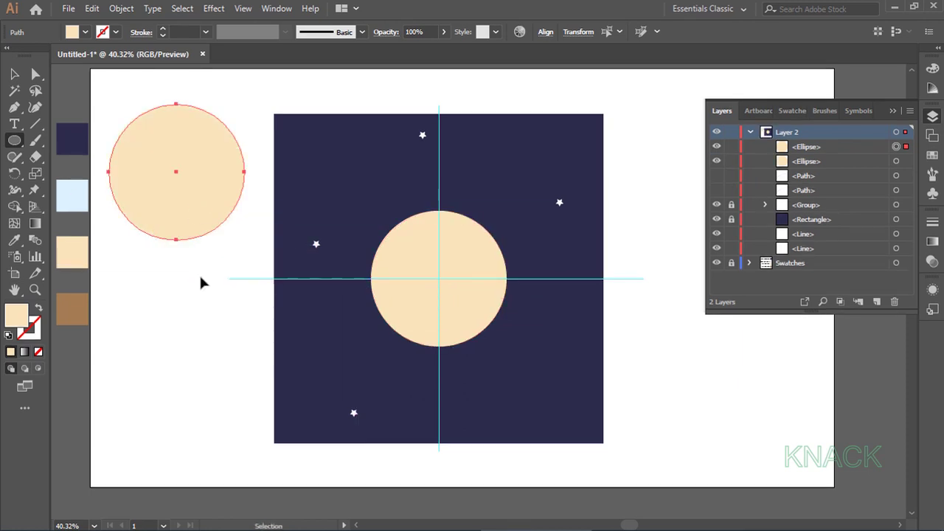
pyautogui.hotkey('ctrl', 'shift', 'a')
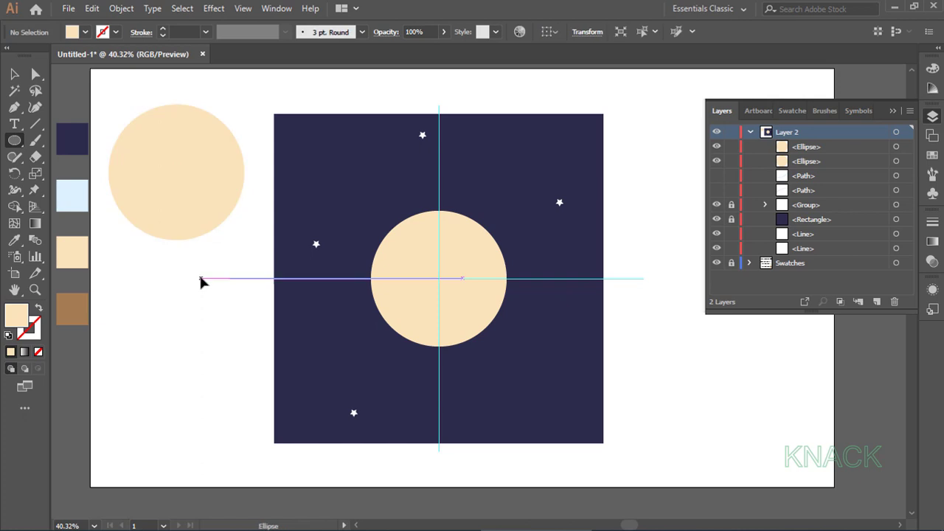
# Remove the fill colour and sample the brown palette swatch as the stroke colour
pyautogui.click(85, 31)
pyautogui.click(9, 56)
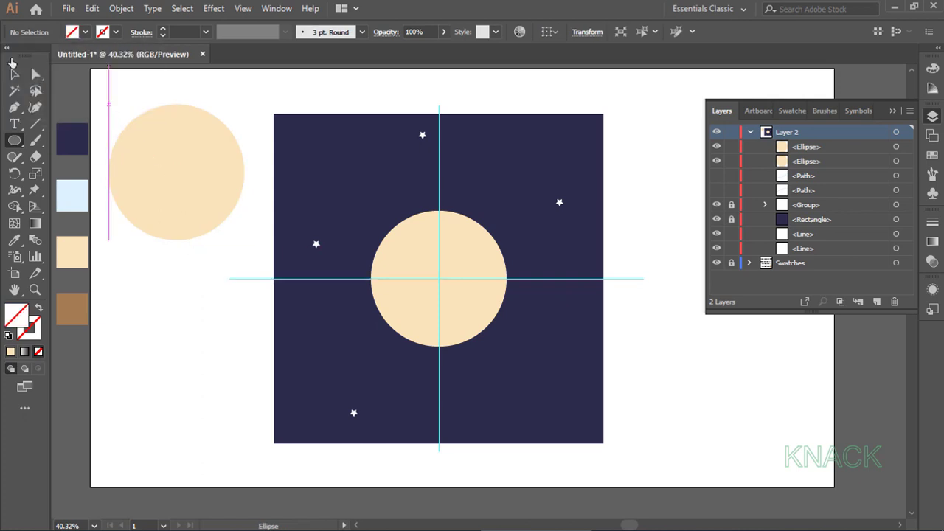
pyautogui.click(32, 328)
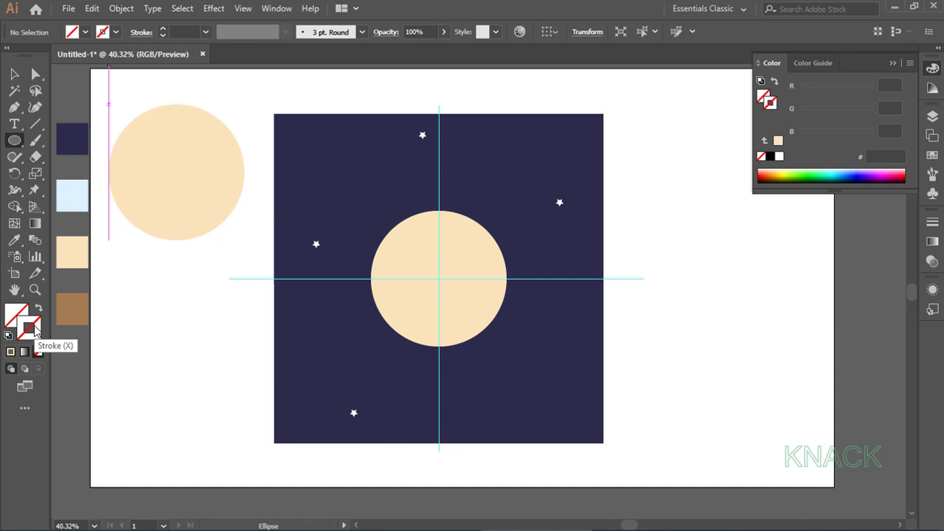
pyautogui.click(18, 240)
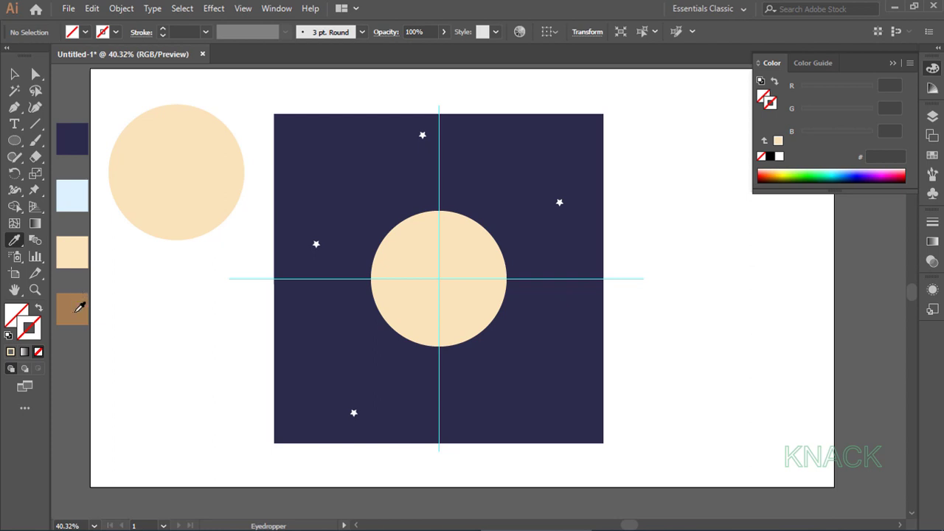
pyautogui.keyDown('shift'); pyautogui.click(79, 307); pyautogui.keyUp('shift')
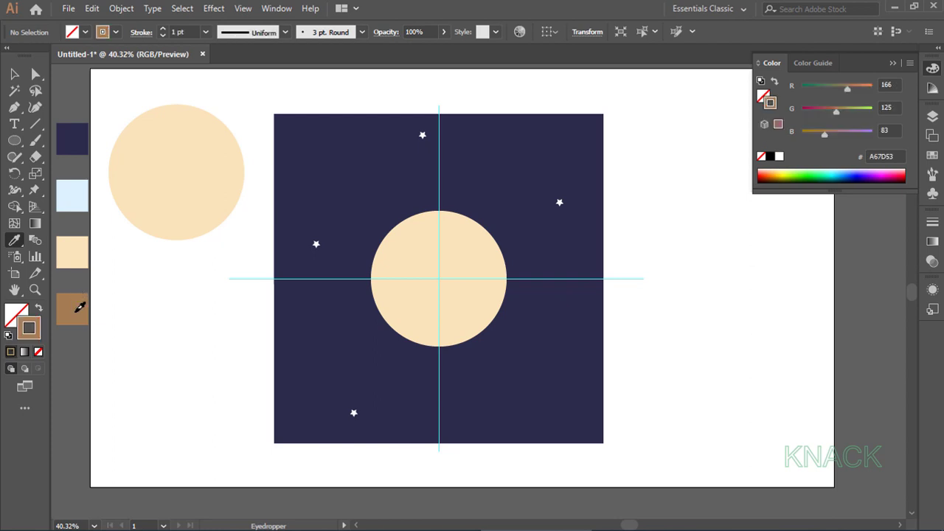
# Load the Artistic_Paintbrush brush library and choose Quick Brush 1 for the Paintbrush tool
pyautogui.click(36, 141)
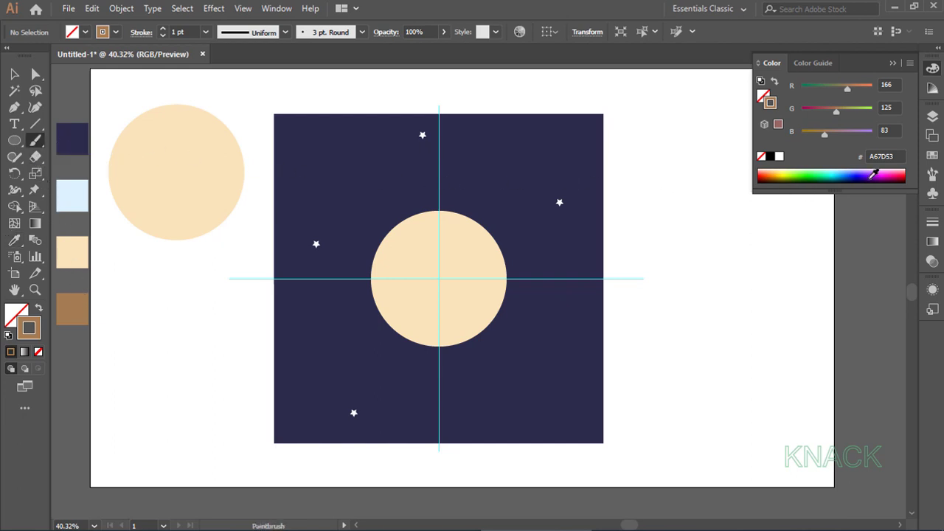
pyautogui.click(932, 176)
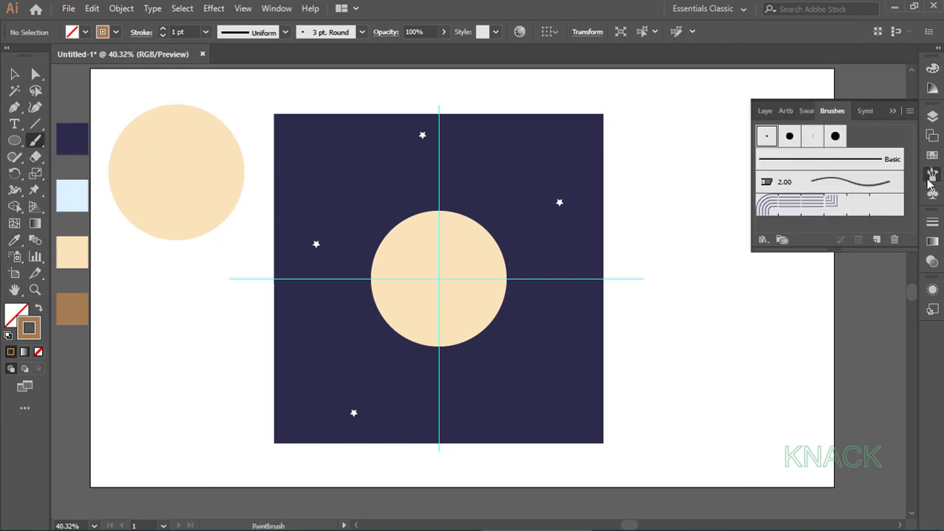
pyautogui.click(763, 240)
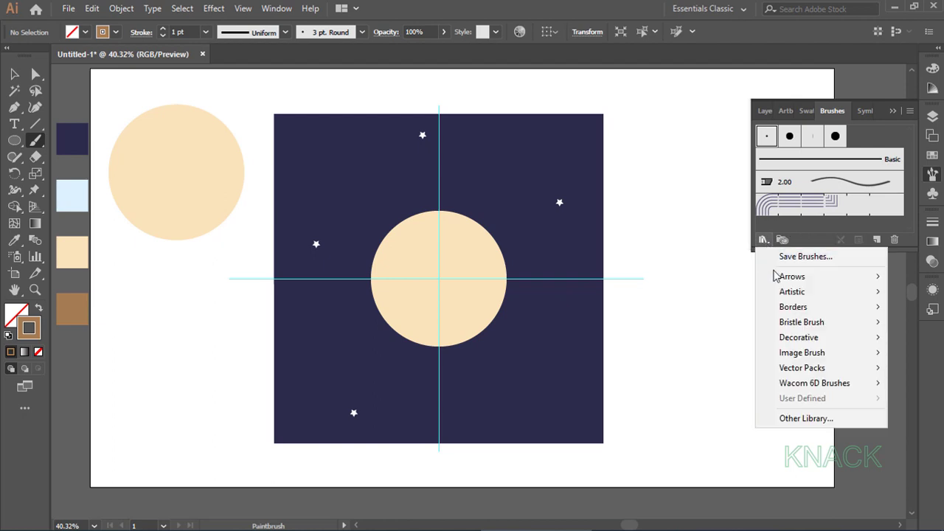
pyautogui.moveTo(760, 292)
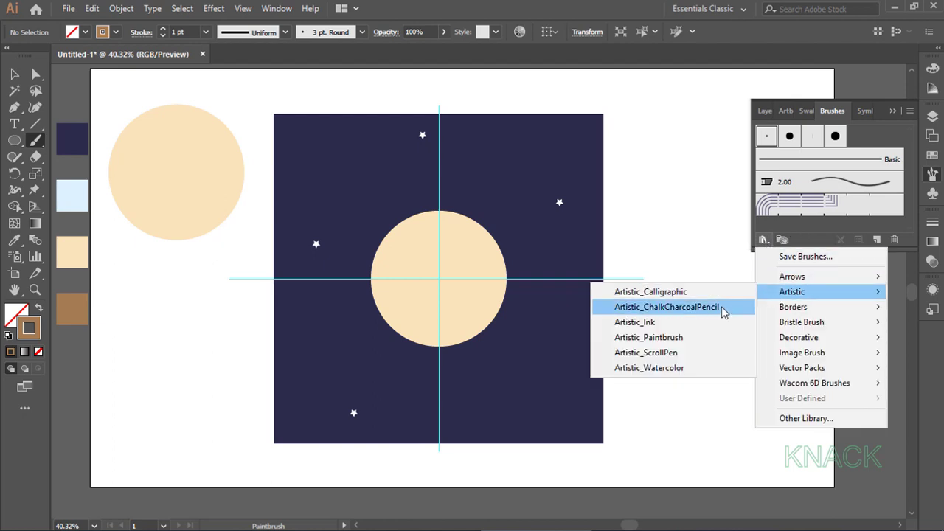
pyautogui.click(716, 340)
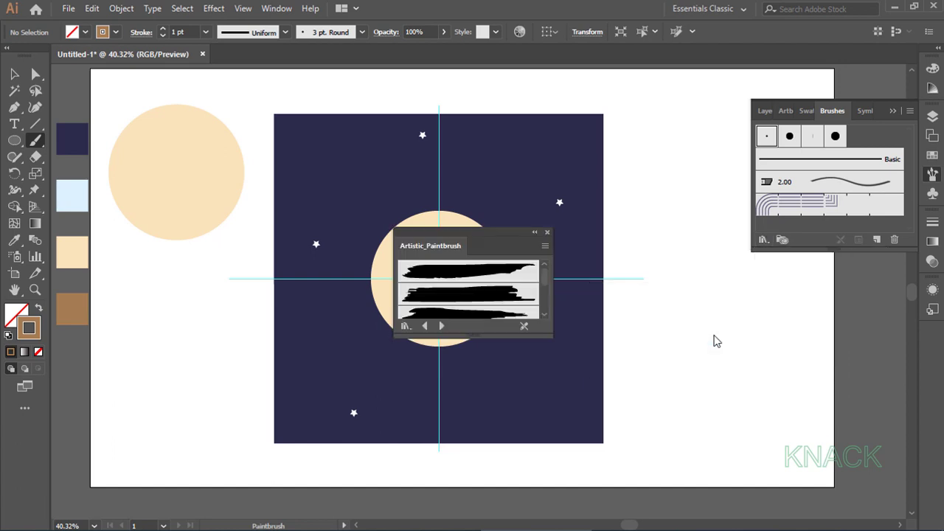
pyautogui.moveTo(473, 337); pyautogui.dragTo(473, 428)
pyautogui.scroll(-3, 509, 391)
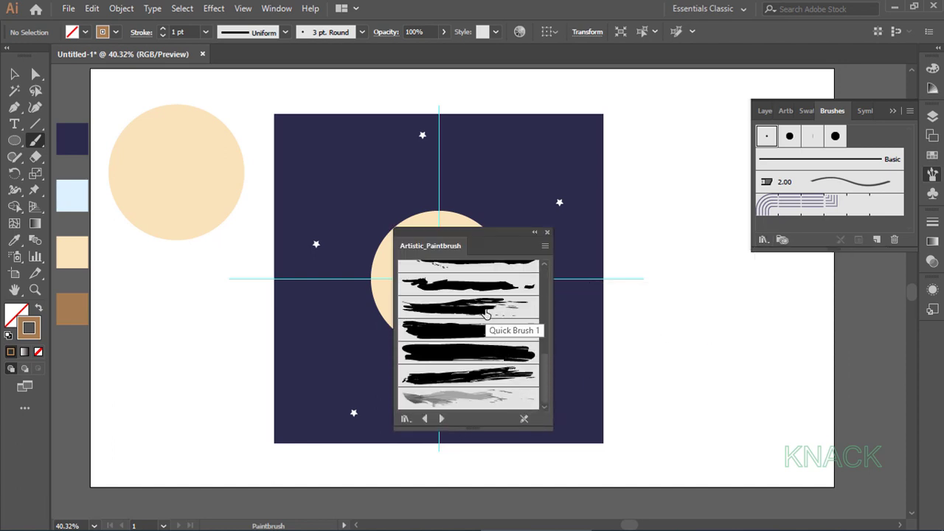
pyautogui.click(487, 315)
pyautogui.click(547, 233)
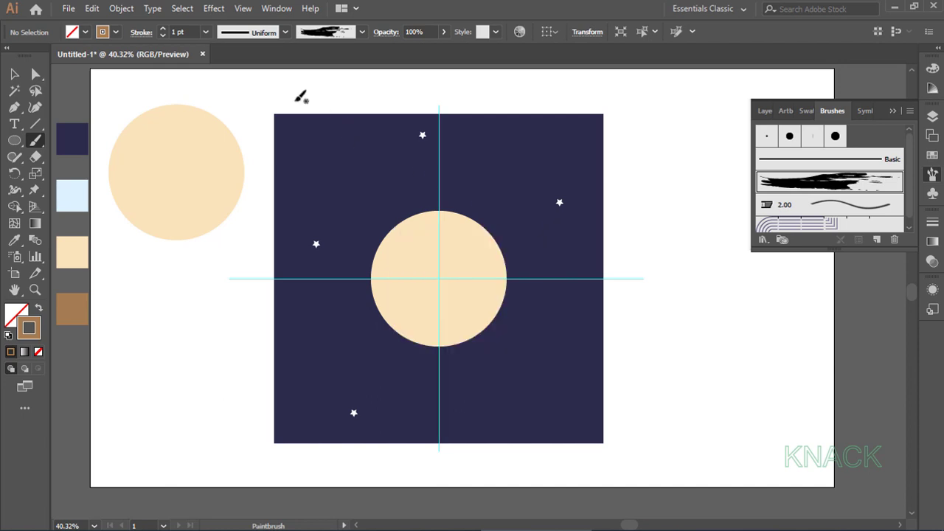
# Set the stroke weight to 3 pt and paint four brown brush strokes across the cream circle outside the navy square
pyautogui.click(164, 28)
pyautogui.click(164, 28)
pyautogui.moveTo(104, 115); pyautogui.dragTo(164, 112)
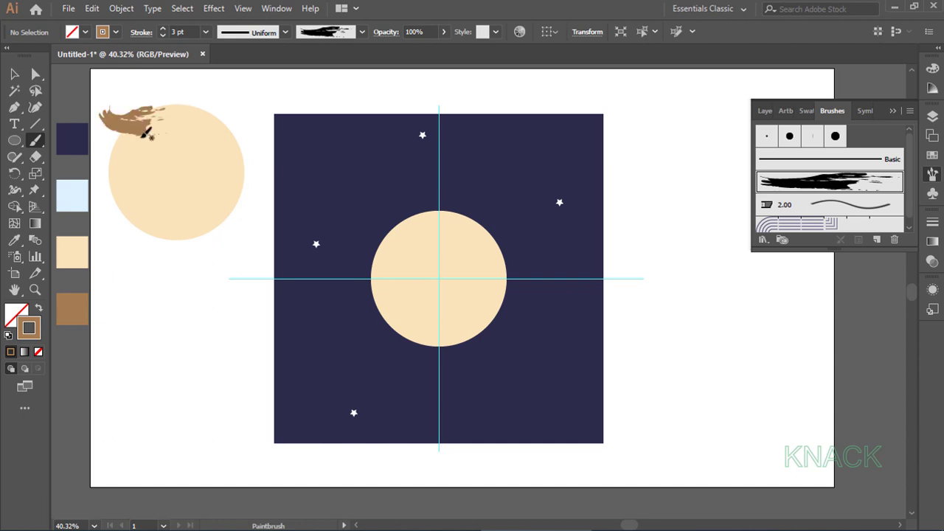
pyautogui.moveTo(99, 174)
pyautogui.mouseDown()
pyautogui.moveTo(173, 171)
pyautogui.moveTo(199, 151)
pyautogui.mouseUp()
pyautogui.moveTo(124, 221)
pyautogui.mouseDown()
pyautogui.moveTo(198, 230)
pyautogui.moveTo(254, 168)
pyautogui.mouseUp()
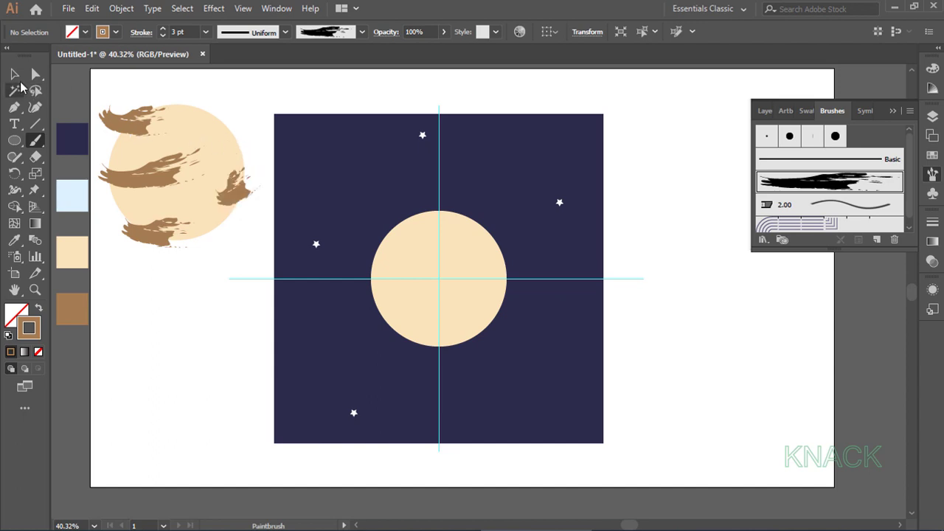
# Bring the cream circle under the brush strokes to the front of the stacking order
pyautogui.click(14, 74)
pyautogui.click(214, 142)
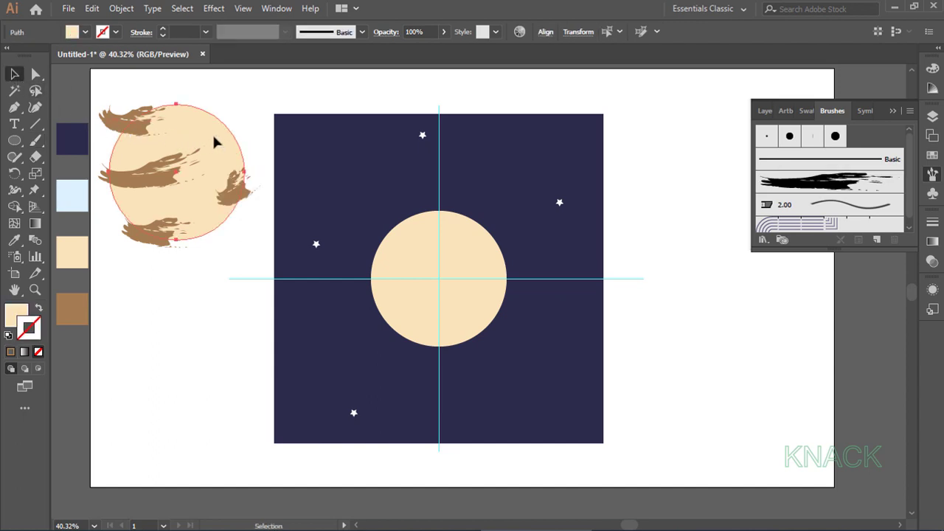
pyautogui.rightClick(214, 139)
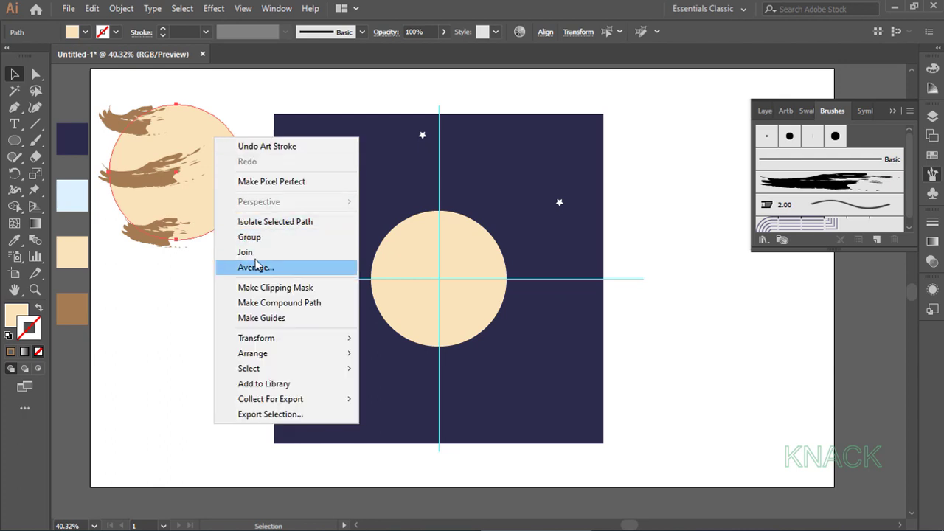
pyautogui.moveTo(287, 357)
pyautogui.click(449, 352)
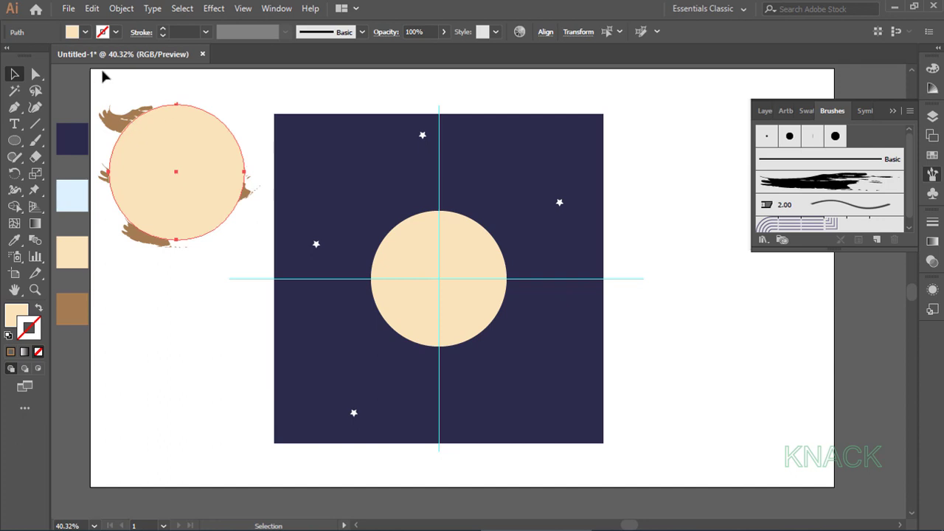
# Select the circle together with its four brush strokes and make a clipping mask from them
pyautogui.moveTo(137, 131); pyautogui.dragTo(245, 256)
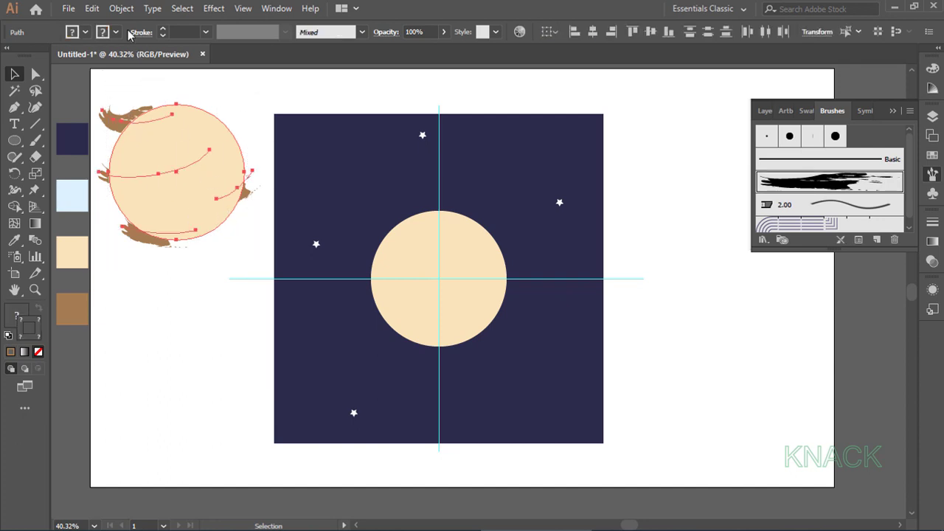
pyautogui.click(121, 8)
pyautogui.moveTo(251, 483)
pyautogui.click(395, 481)
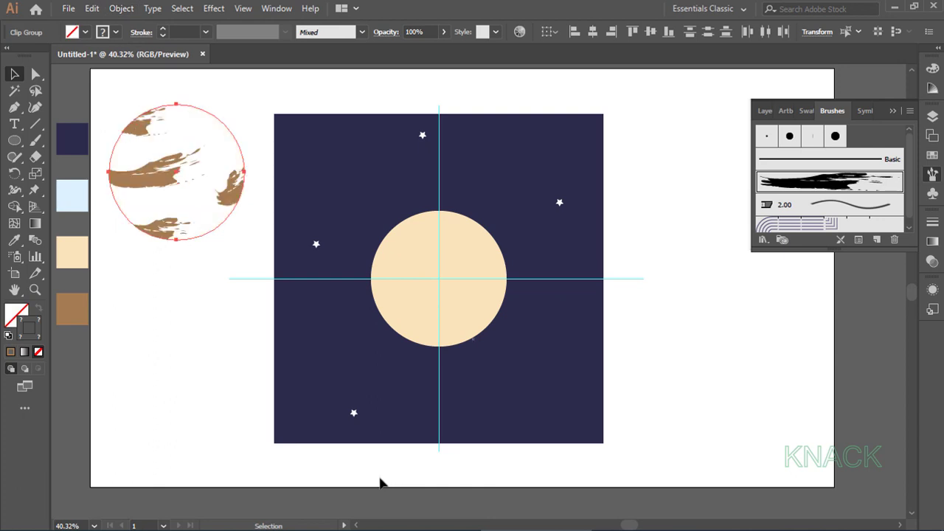
# Set the clipped strokes' opacity to 50% and move them exactly over the cream circle on the navy square
pyautogui.click(414, 32)
pyautogui.write('50')
pyautogui.press('Return')
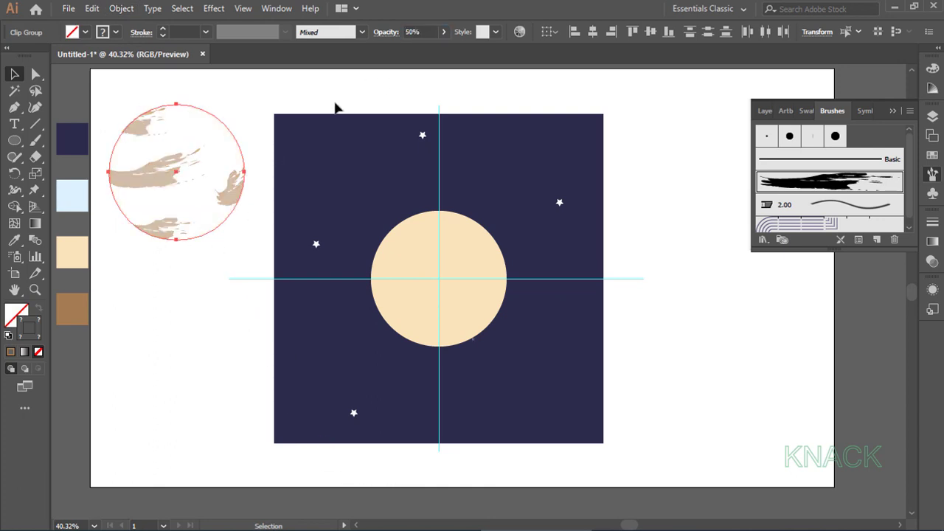
pyautogui.moveTo(184, 179)
pyautogui.mouseDown()
pyautogui.moveTo(344, 276)
pyautogui.moveTo(440, 281)
pyautogui.mouseUp()
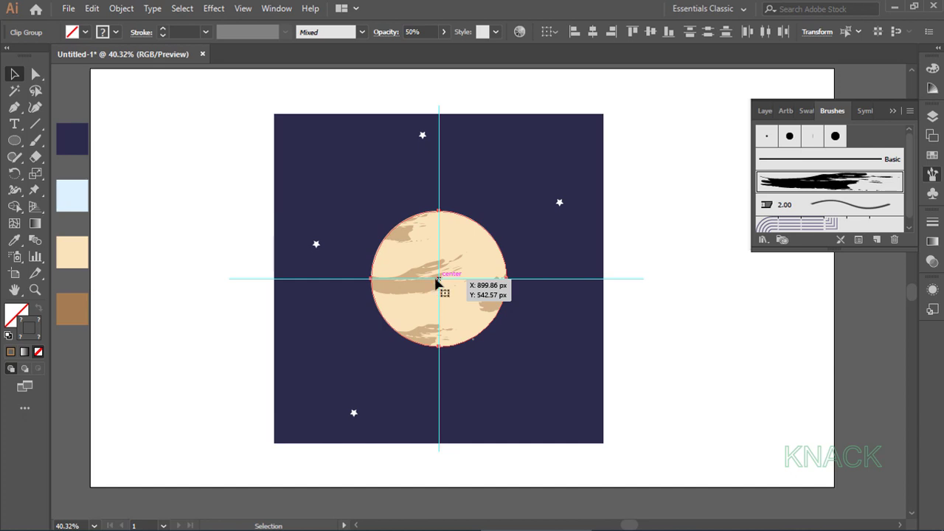
# Group the clipped brush texture with the cream planet circle beneath it
pyautogui.keyDown('shift'); pyautogui.click(404, 255); pyautogui.keyUp('shift')
pyautogui.click(123, 8)
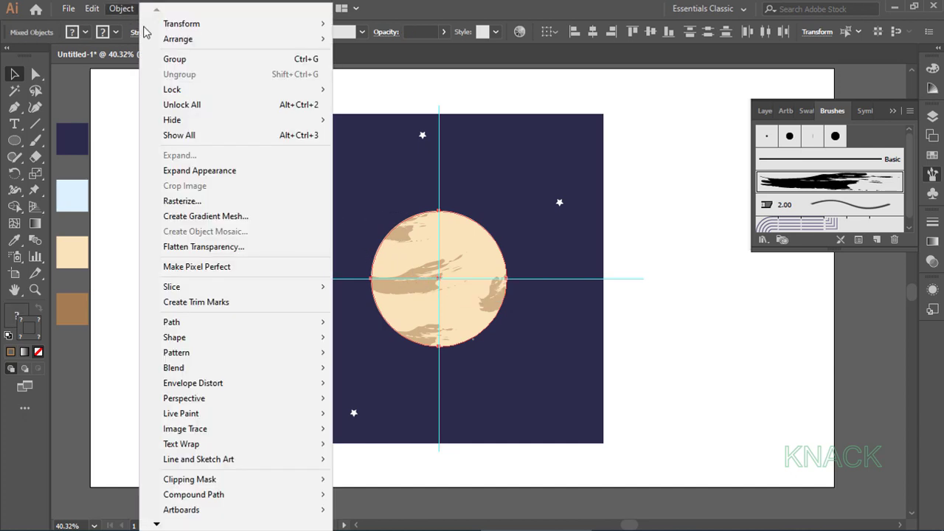
pyautogui.click(157, 56)
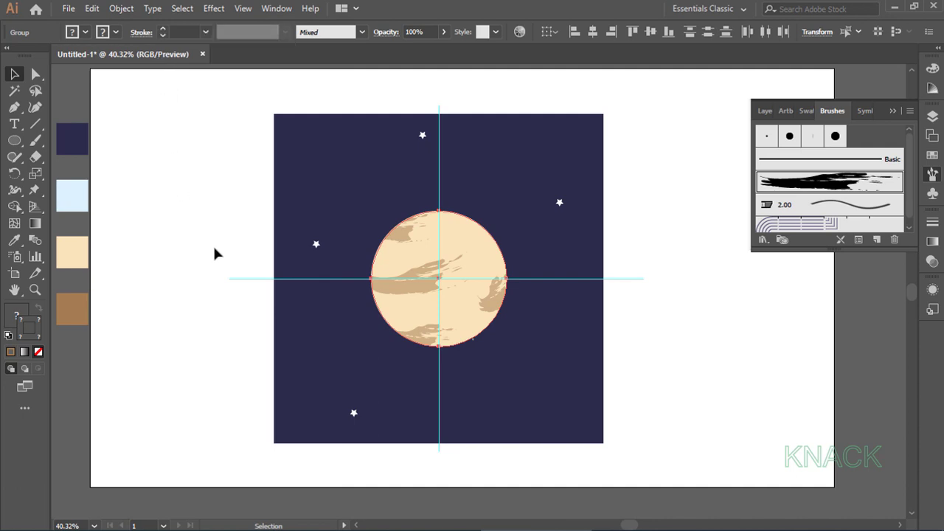
# Clear all guides from the document
pyautogui.click(243, 8)
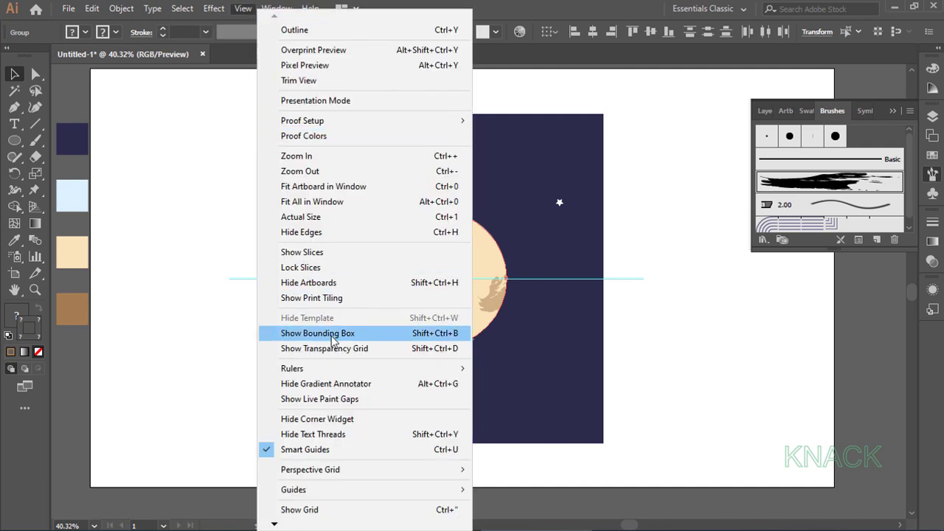
pyautogui.moveTo(428, 493)
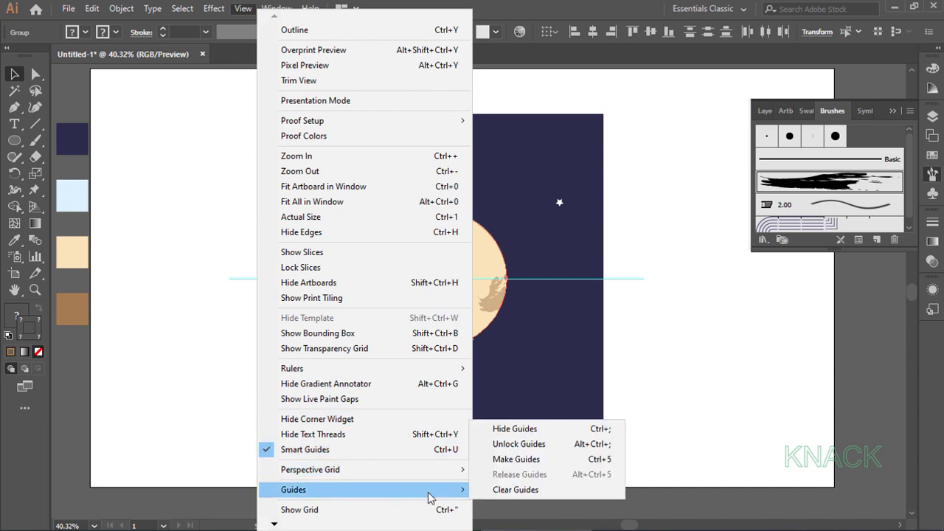
pyautogui.click(561, 489)
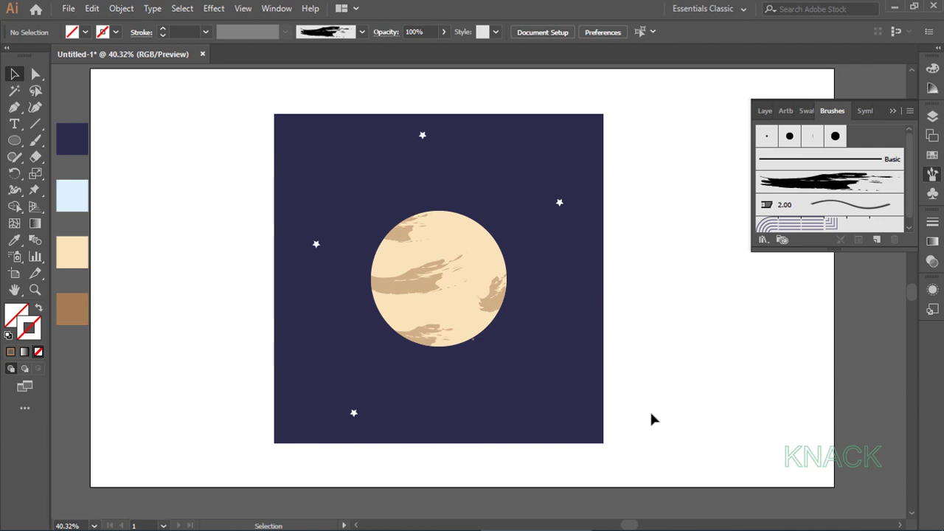
# Show both hidden ring halves and move the planet group between them in the stacking order
pyautogui.click(932, 116)
pyautogui.click(717, 160)
pyautogui.click(717, 176)
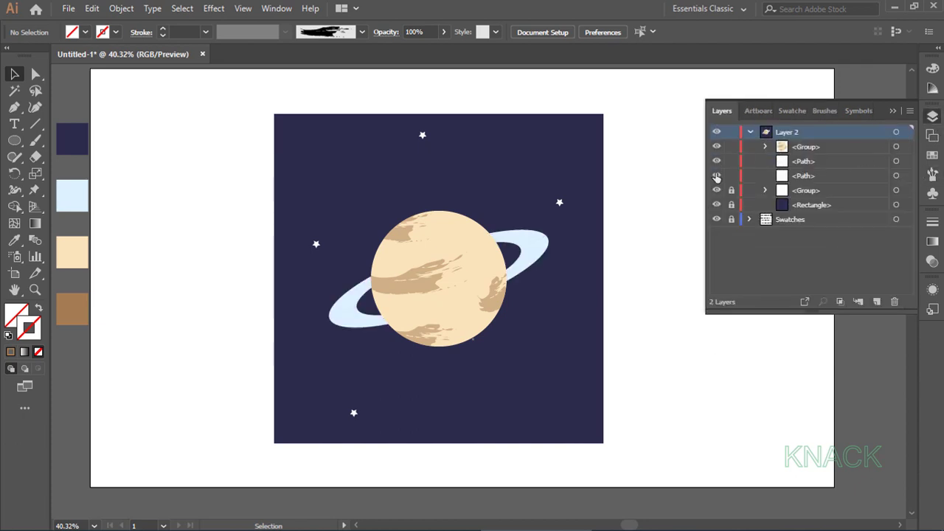
pyautogui.moveTo(829, 145); pyautogui.dragTo(829, 163)
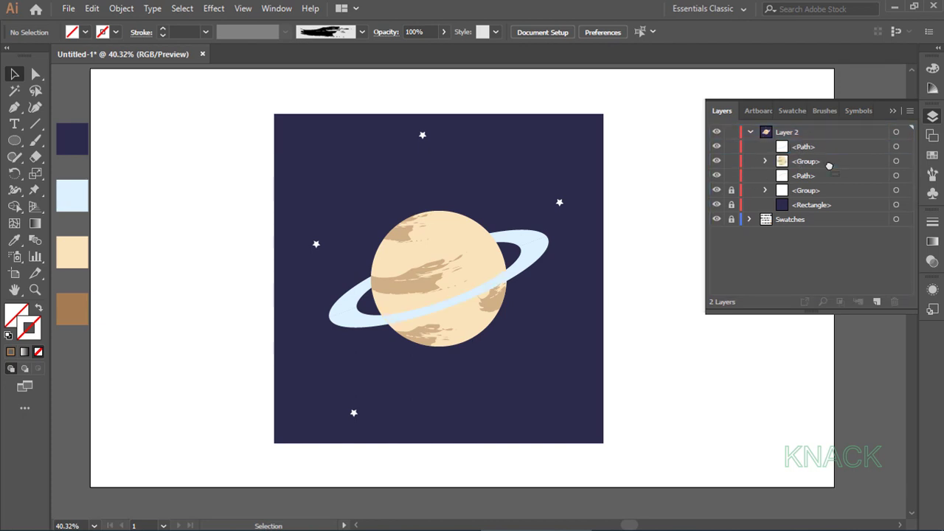
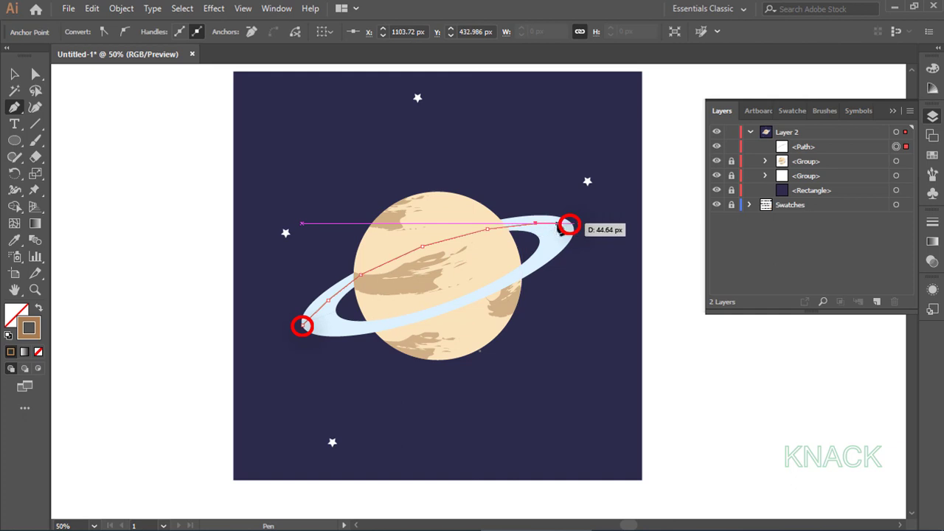
# Complete the closed pen path from the ring's two ends, running diagonally to the navy square's edges and meeting at its lower-right corner
pyautogui.click(572, 224)
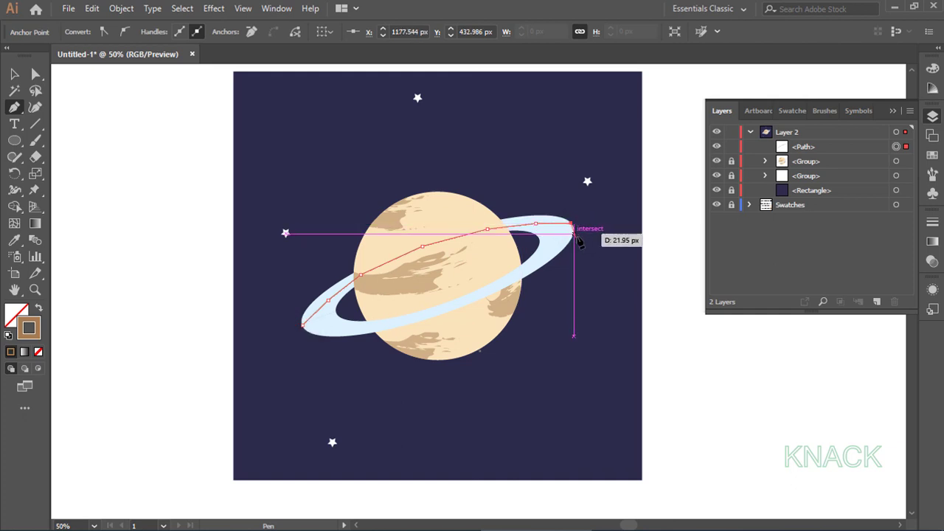
pyautogui.keyDown('shift'); pyautogui.click(640, 295); pyautogui.keyUp('shift')
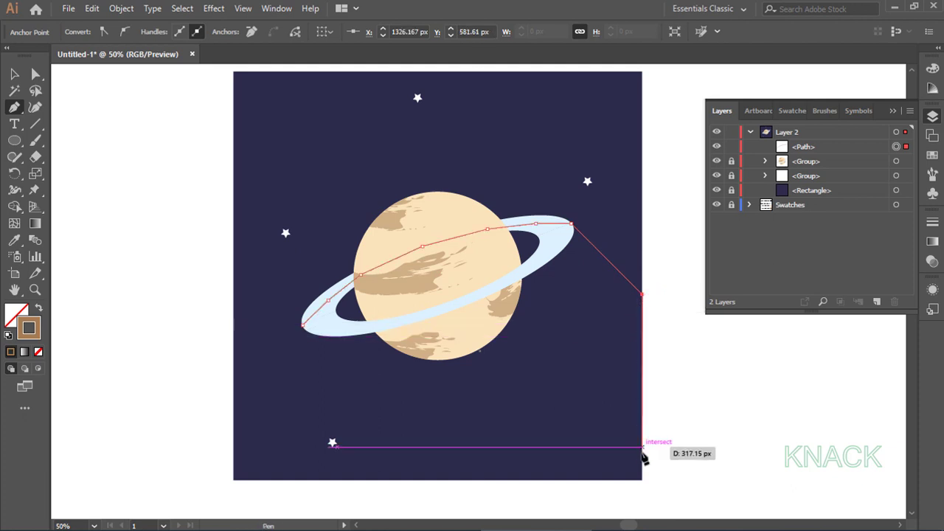
pyautogui.click(642, 481)
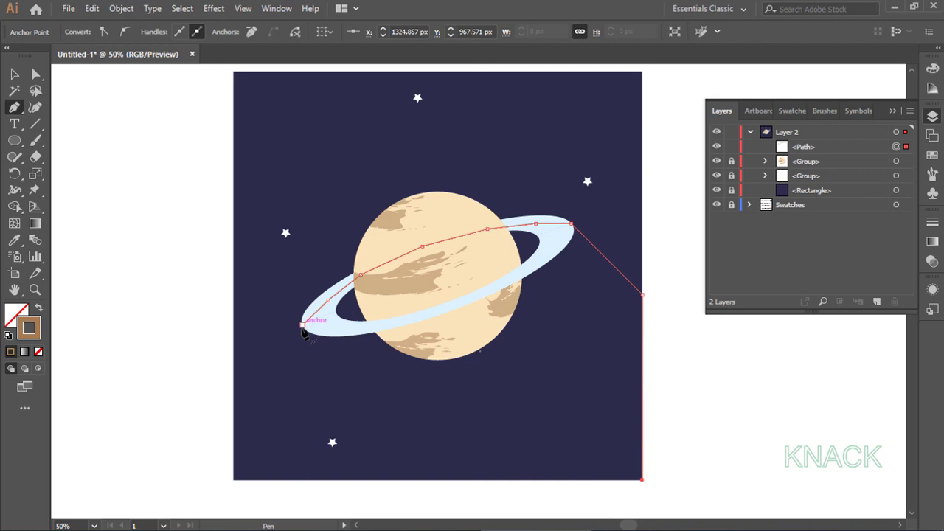
pyautogui.moveTo(303, 327); pyautogui.dragTo(453, 481)
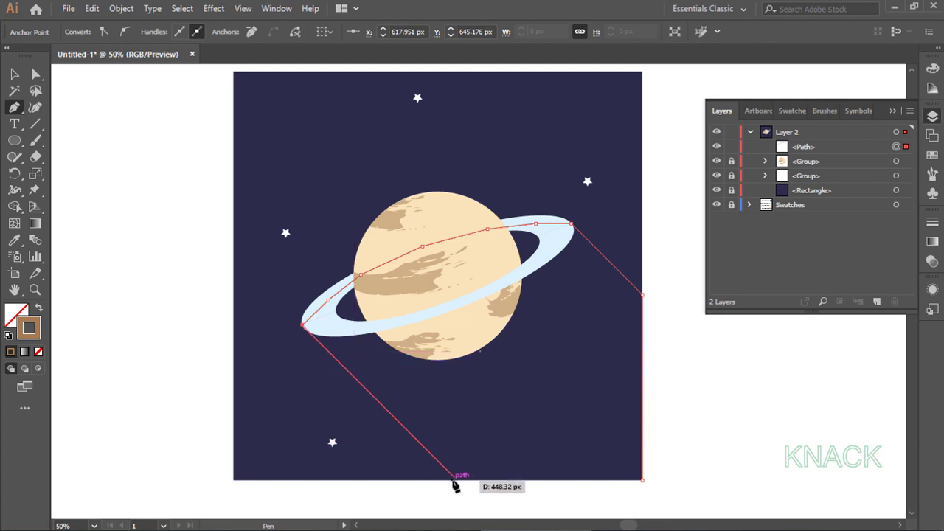
pyautogui.click(455, 480)
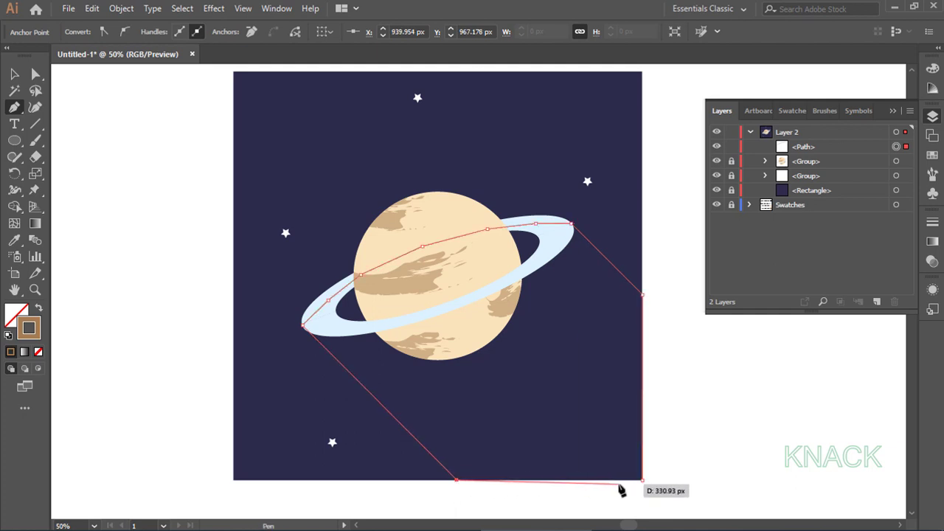
pyautogui.click(642, 480)
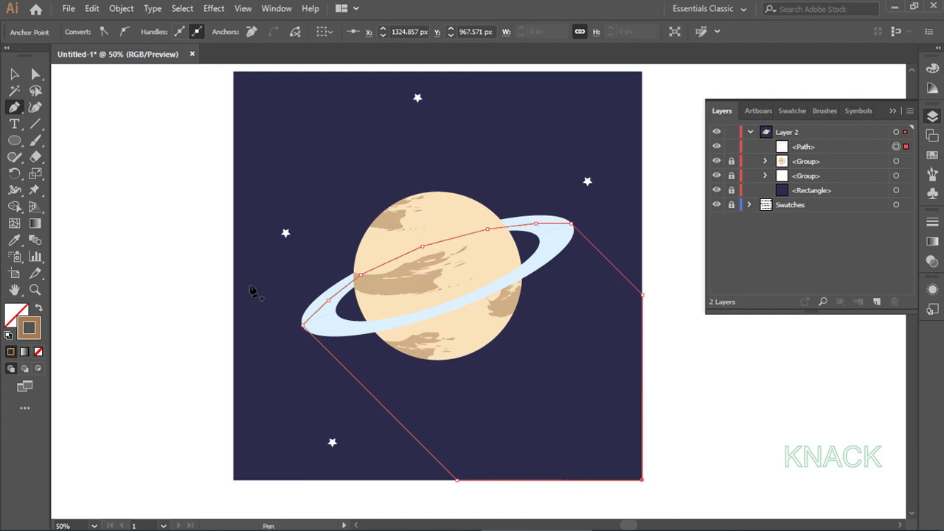
pyautogui.click(14, 74)
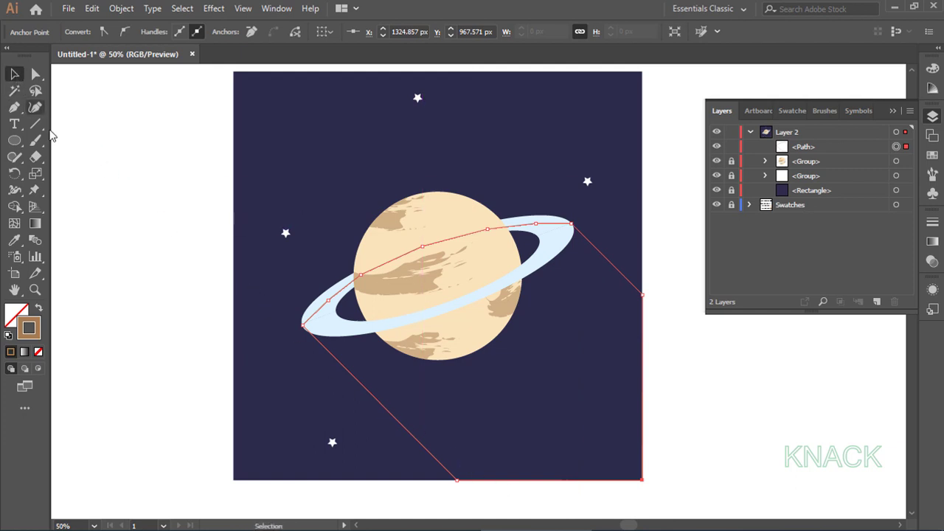
# Fill the closed diagonal path with black and remove its stroke
pyautogui.click(351, 377)
pyautogui.click(84, 32)
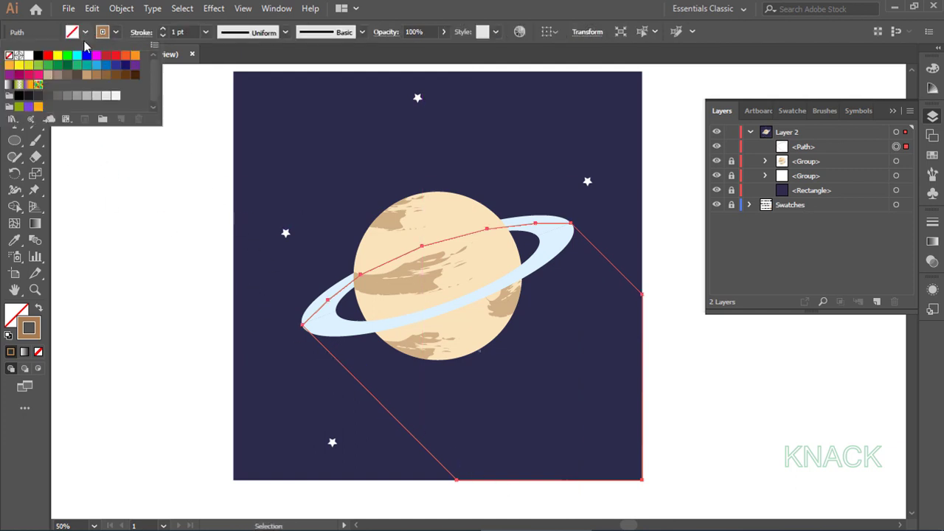
pyautogui.click(38, 55)
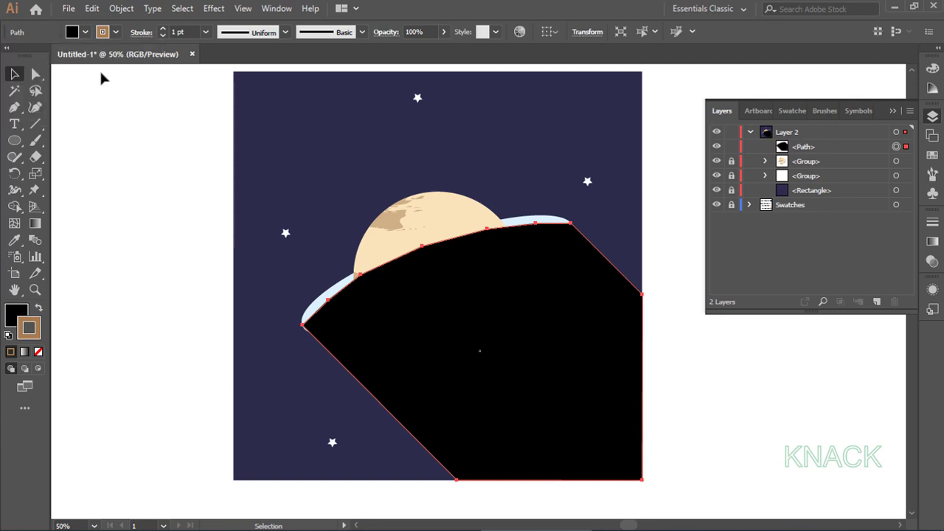
pyautogui.press('/')
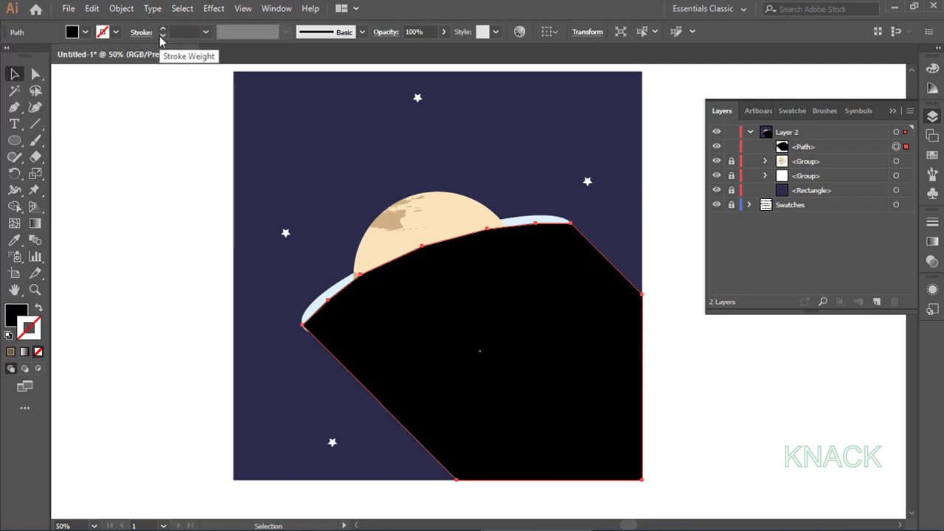
# Set the black diagonal shape's opacity to 35%
pyautogui.click(420, 32)
pyautogui.write('3')
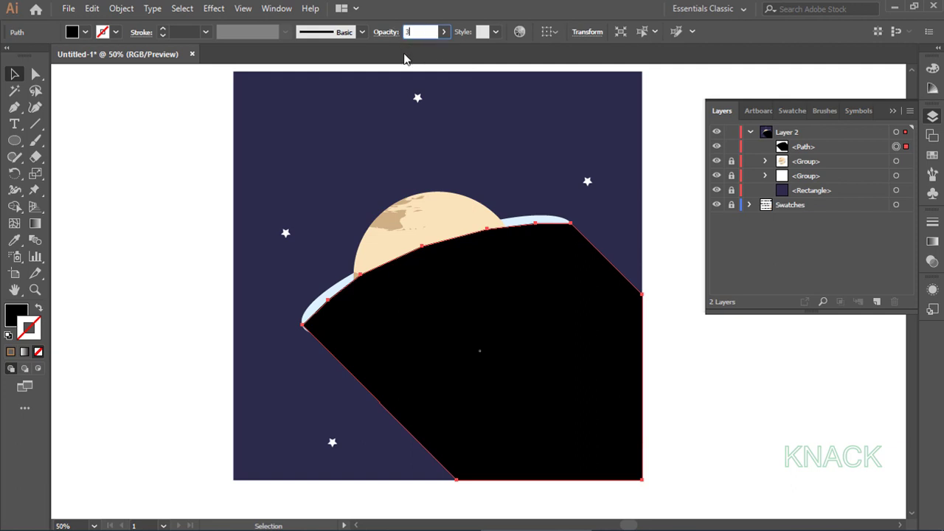
pyautogui.write('5')
pyautogui.press('Return')
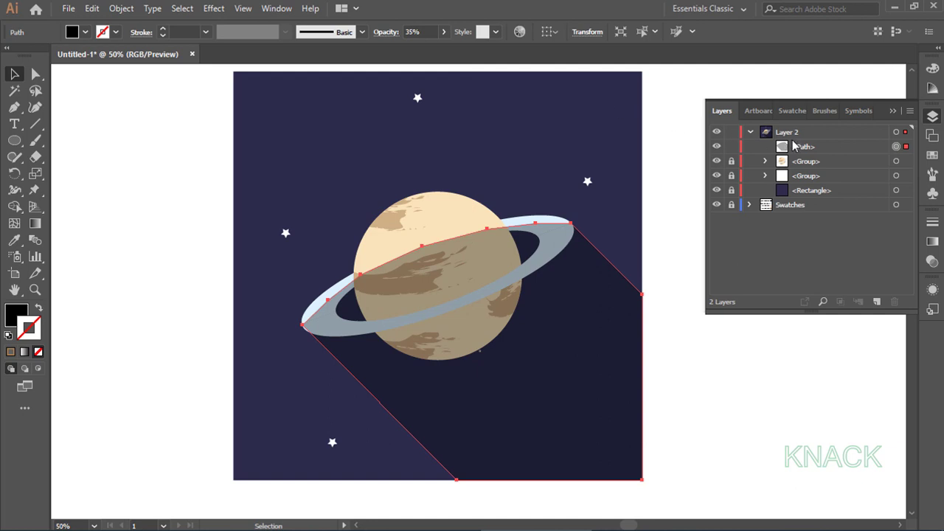
# Move the translucent shadow path directly beneath the planet group in the stacking order and view the whole artboard with the layer list closed
pyautogui.click(834, 149)
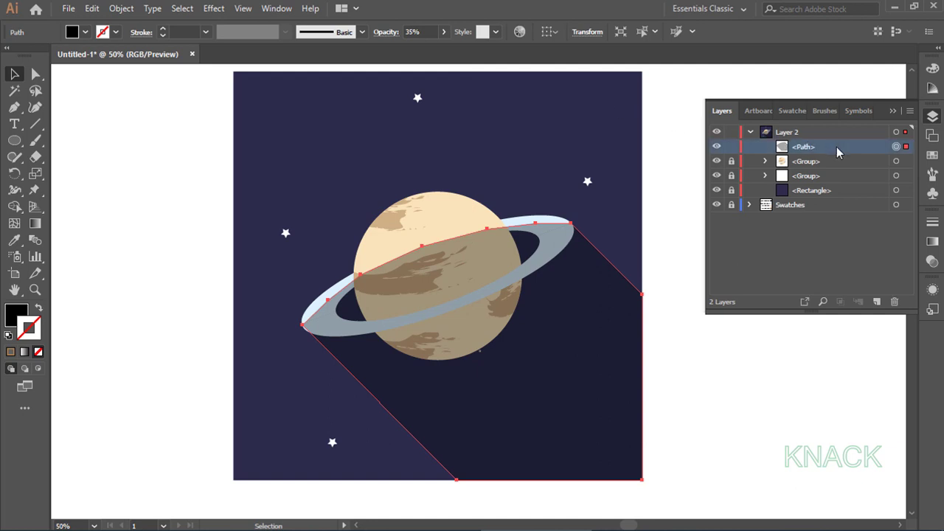
pyautogui.moveTo(838, 150); pyautogui.dragTo(838, 167)
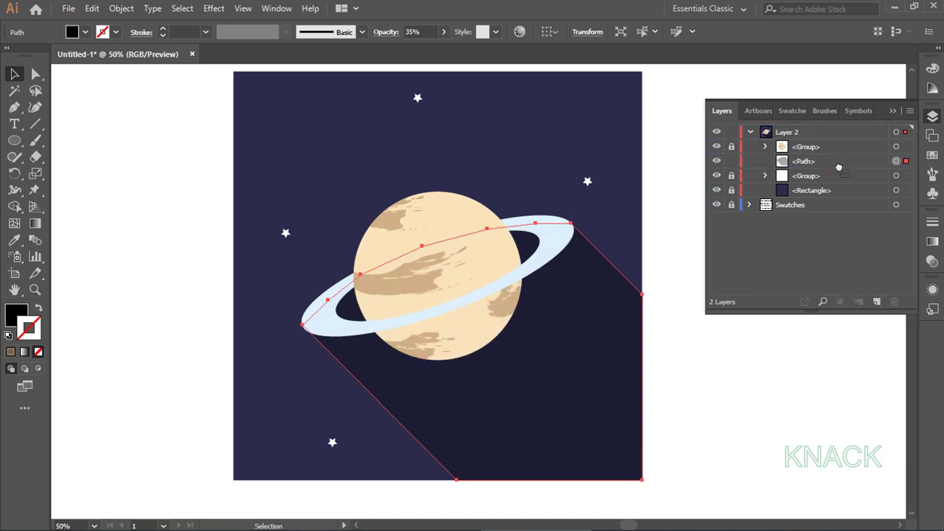
pyautogui.click(690, 178)
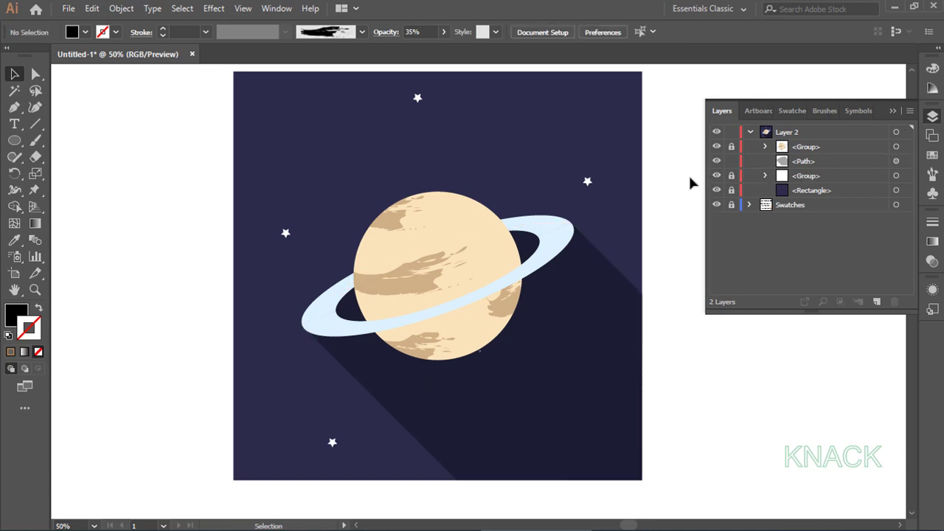
pyautogui.hotkey('ctrl', '0')
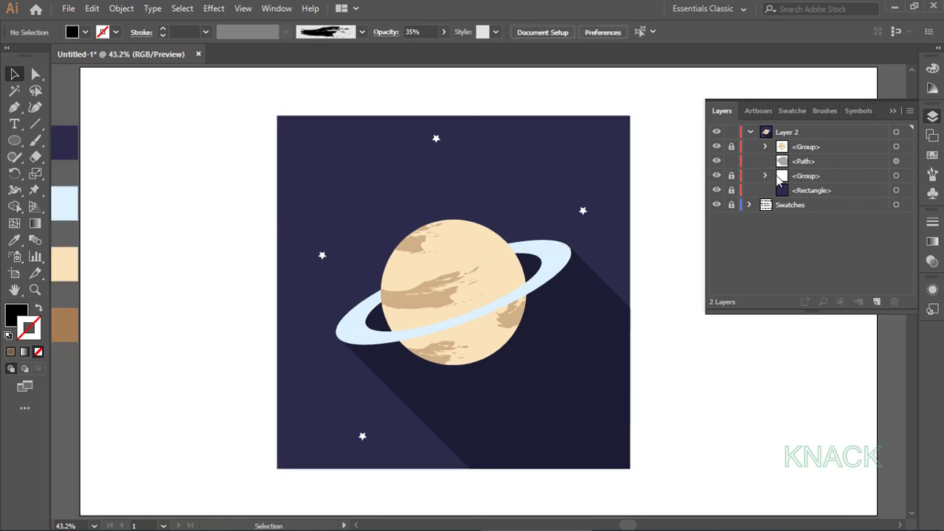
pyautogui.click(933, 118)
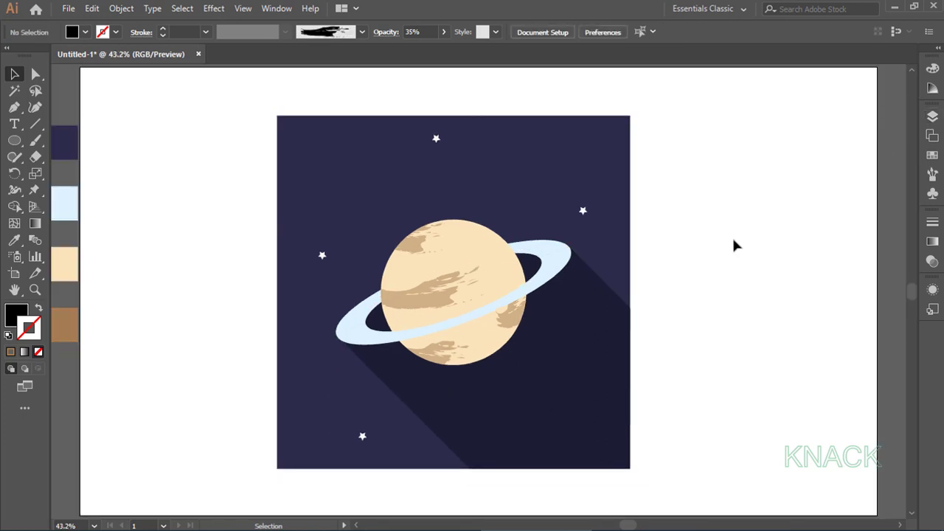